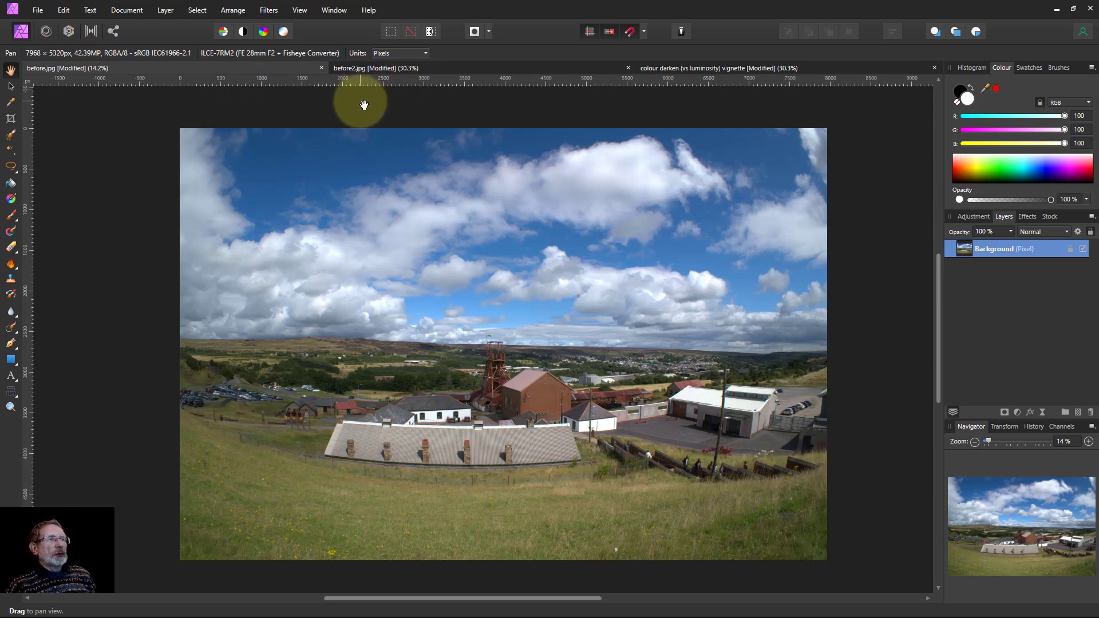
Step: Add a new fill layer above the landscape photo and make it solid black
click(165, 11)
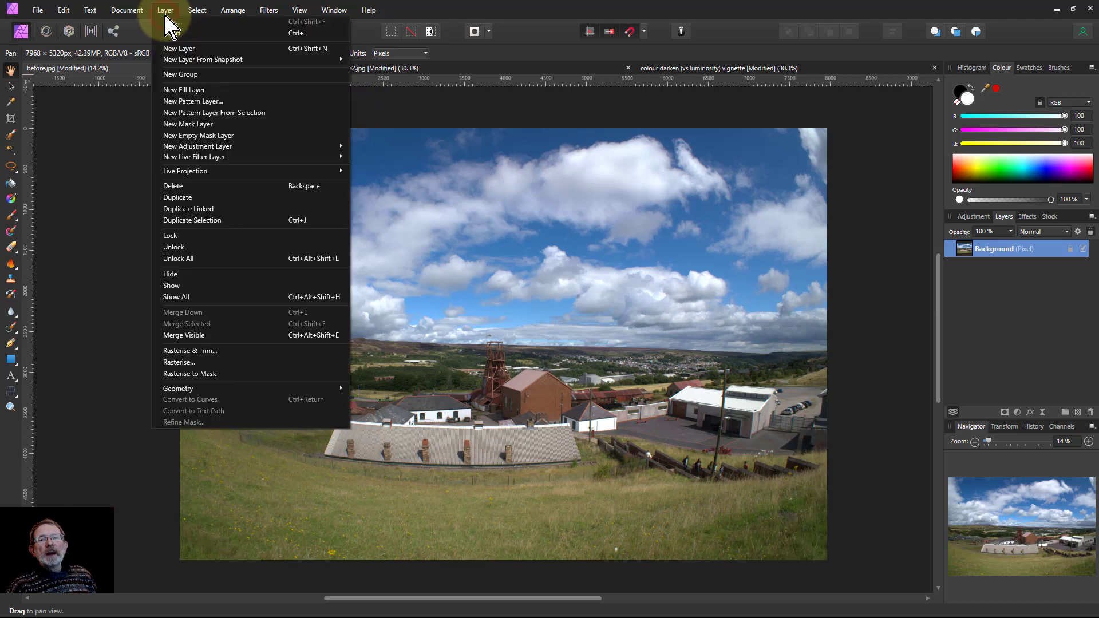
click(184, 90)
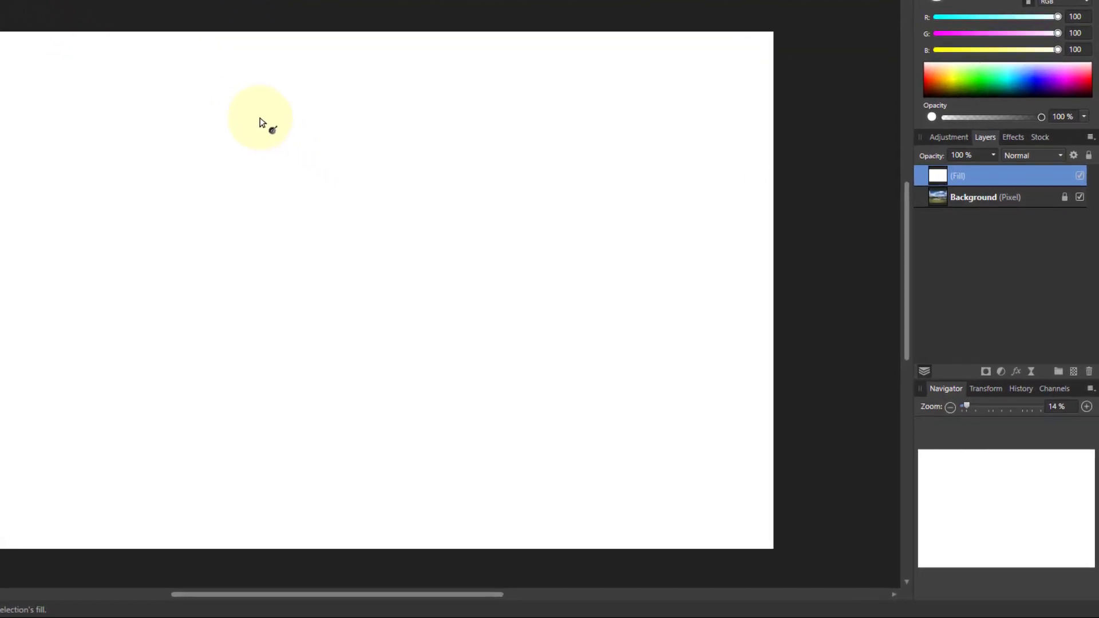
click(979, 97)
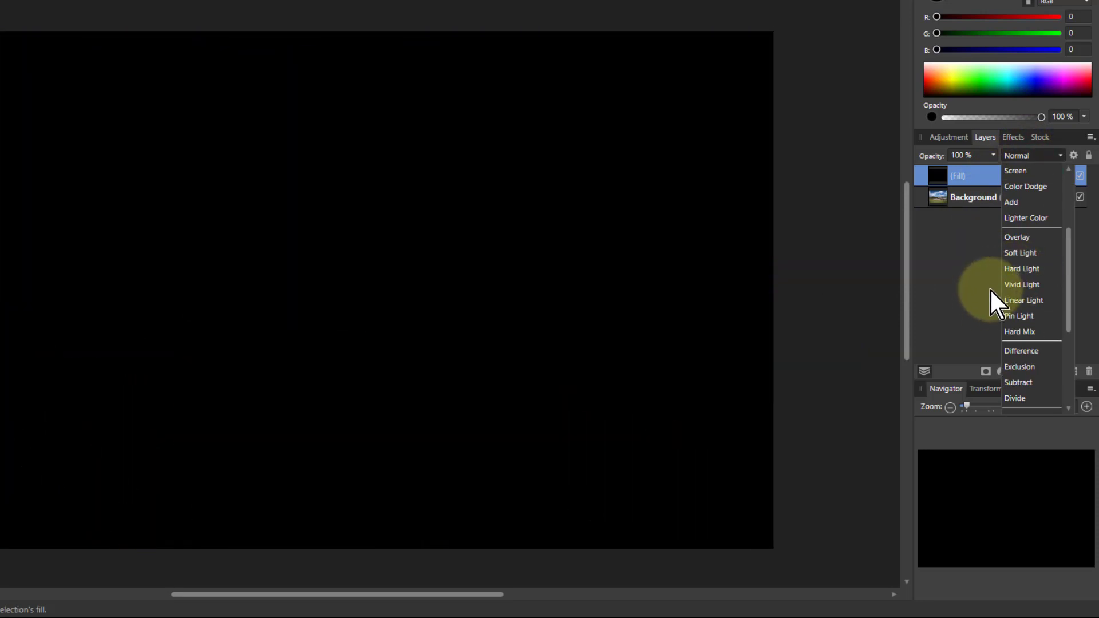
Step: Switch the black fill layer's blend mode to Vivid Light
click(1018, 284)
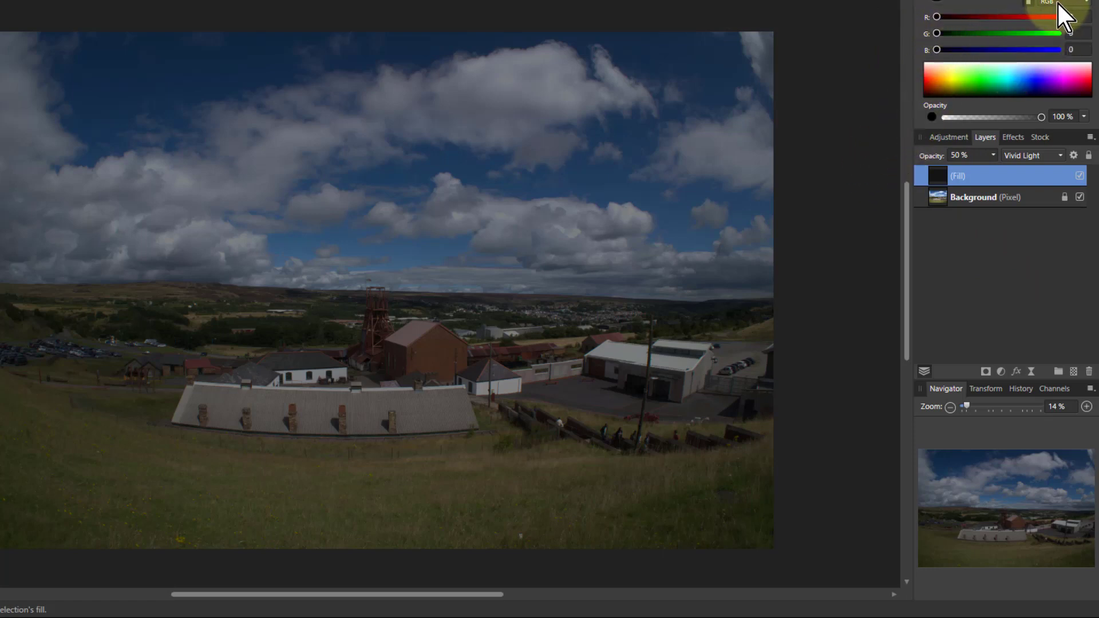
Step: Make the fill a greyscale mid grey (about Gray 67) and set its opacity to about 41%
click(1059, 84)
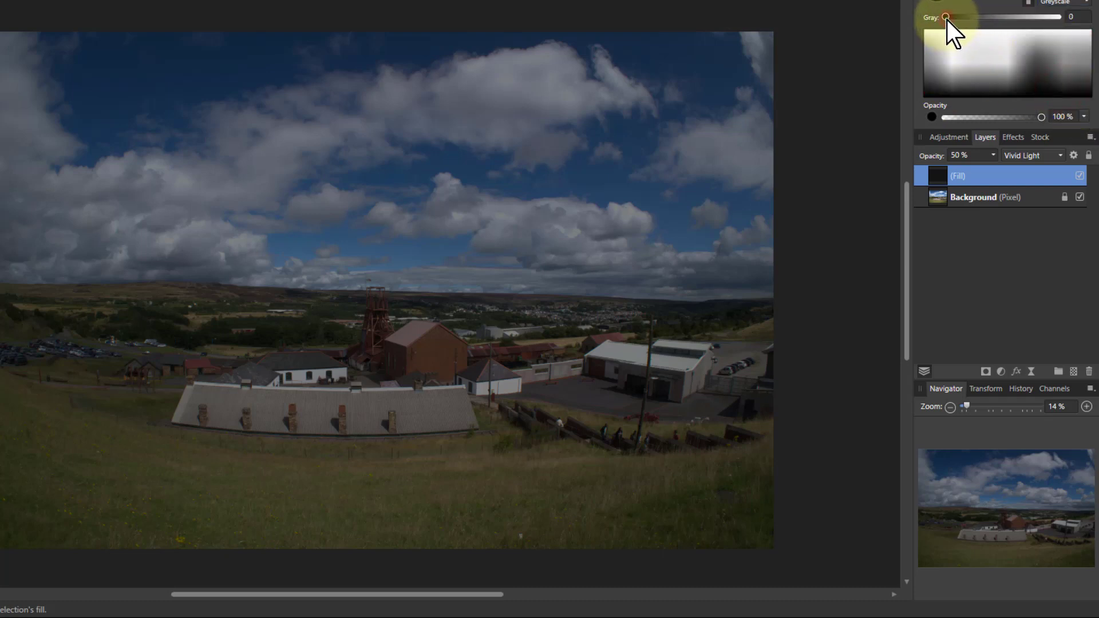
drag(946, 20, 992, 27)
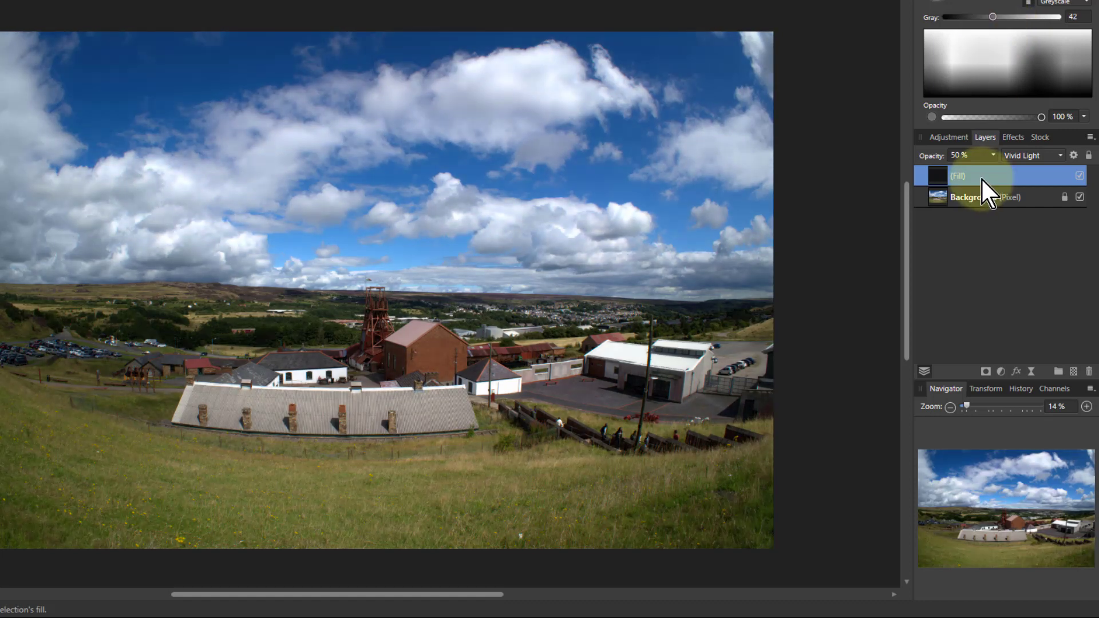
click(991, 154)
drag(995, 168, 1060, 168)
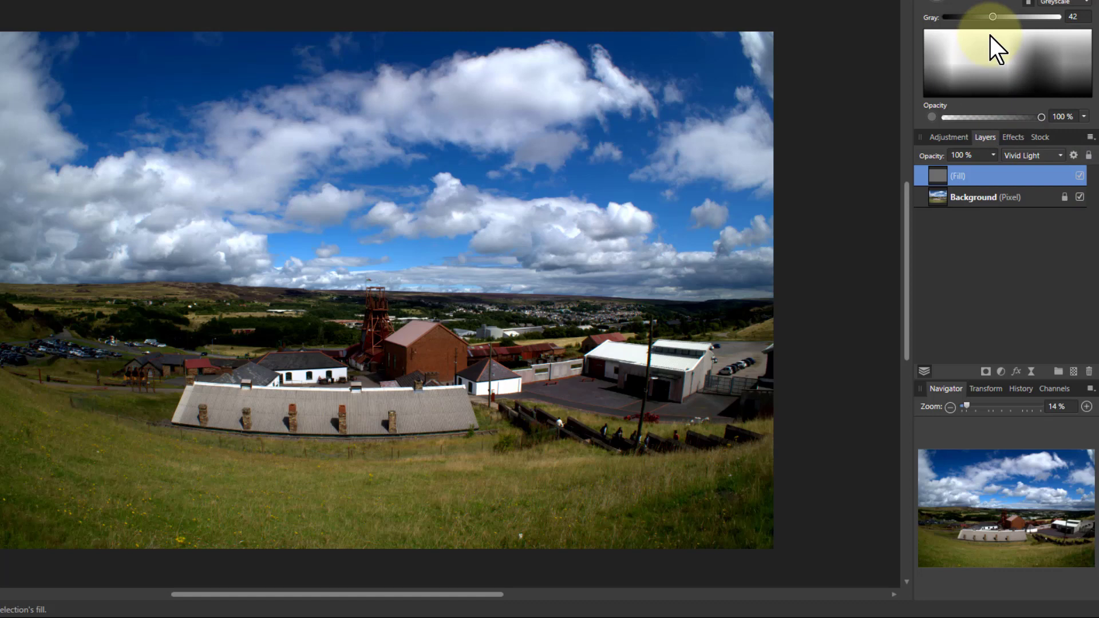
drag(993, 17, 1023, 19)
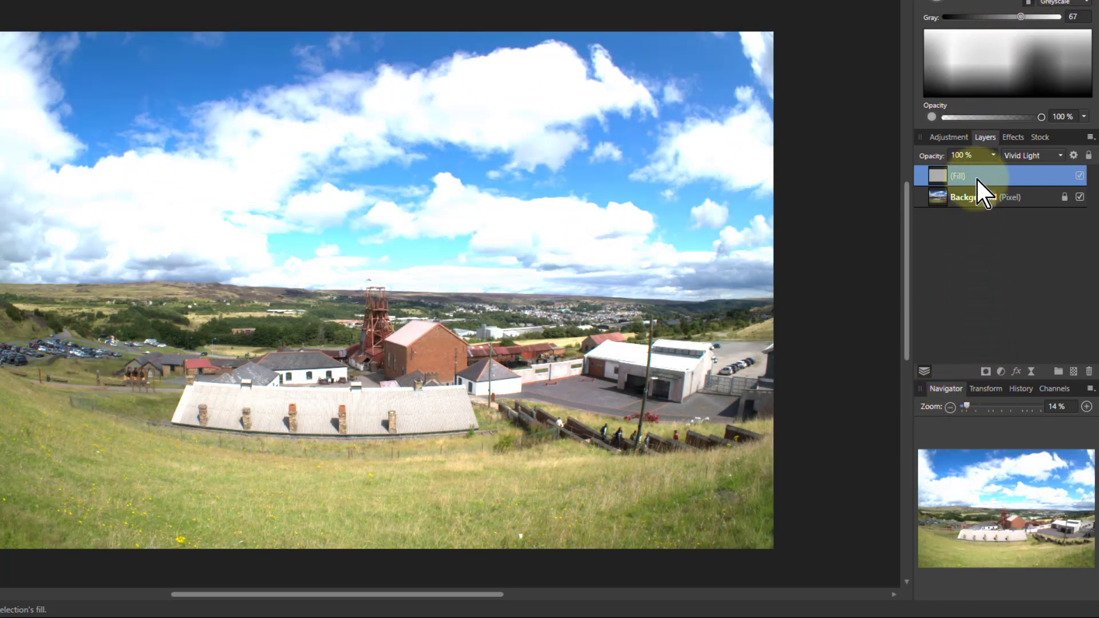
click(991, 155)
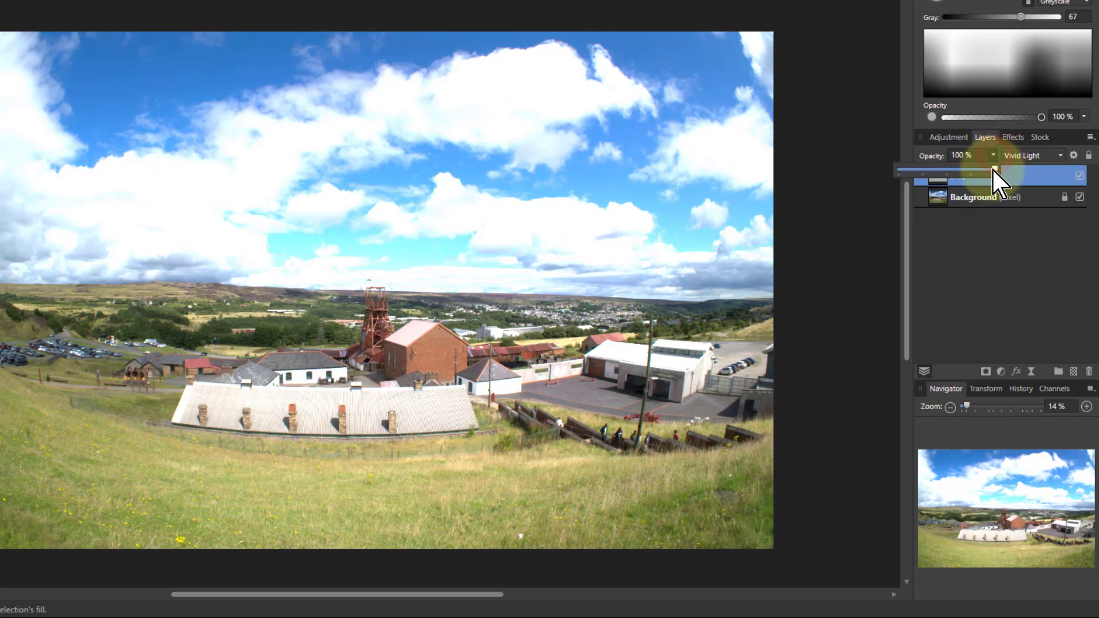
drag(994, 171, 927, 176)
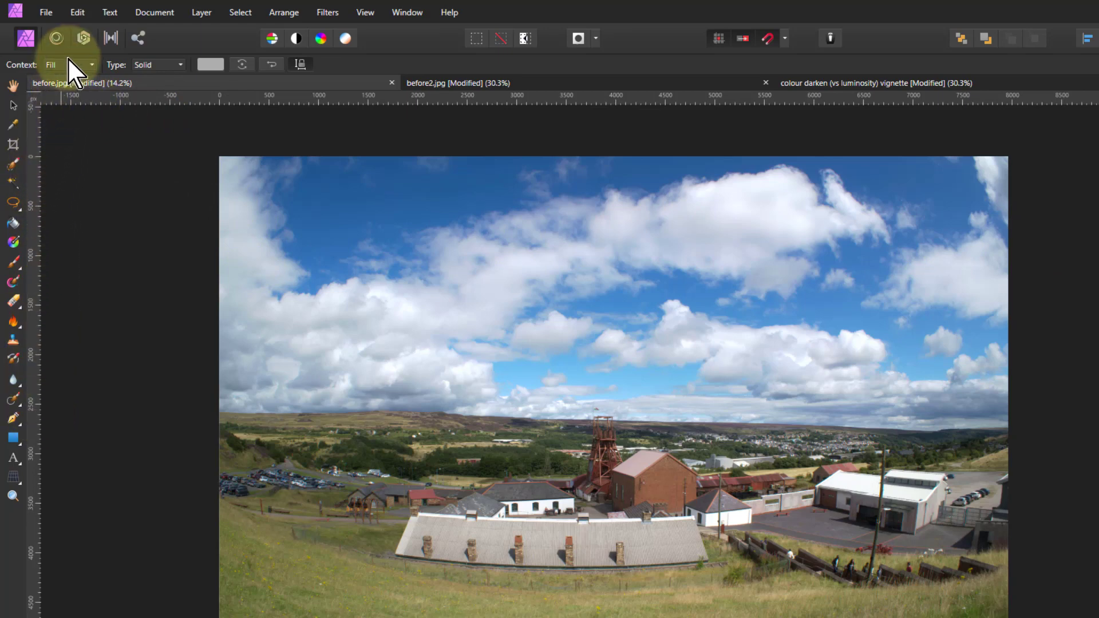
Step: Change the fill layer's colour to orange with blue at 0
click(210, 64)
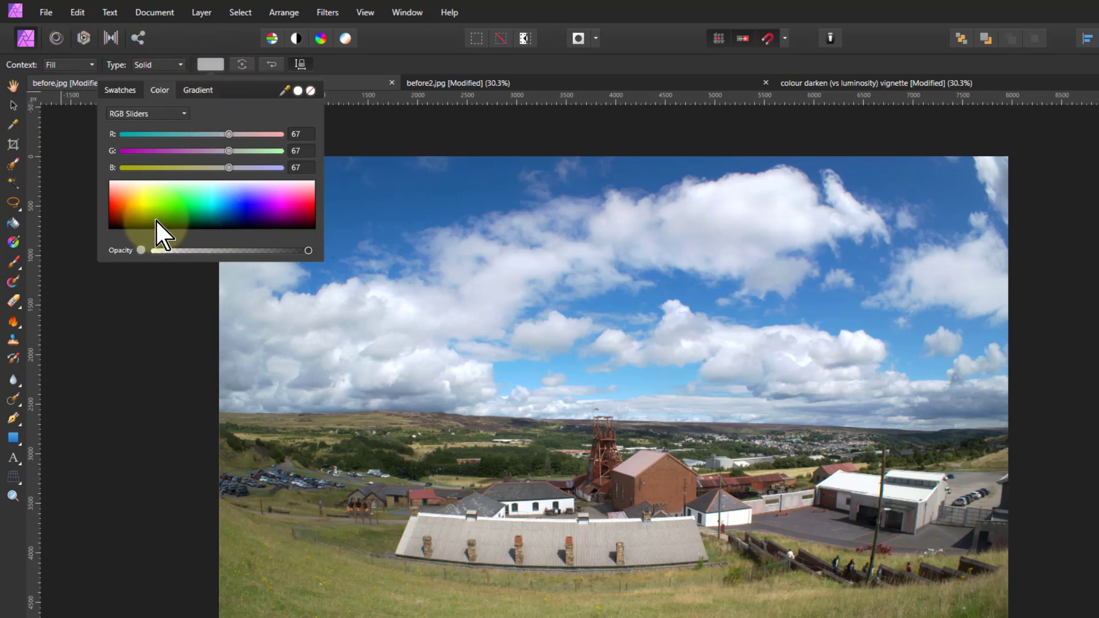
click(126, 202)
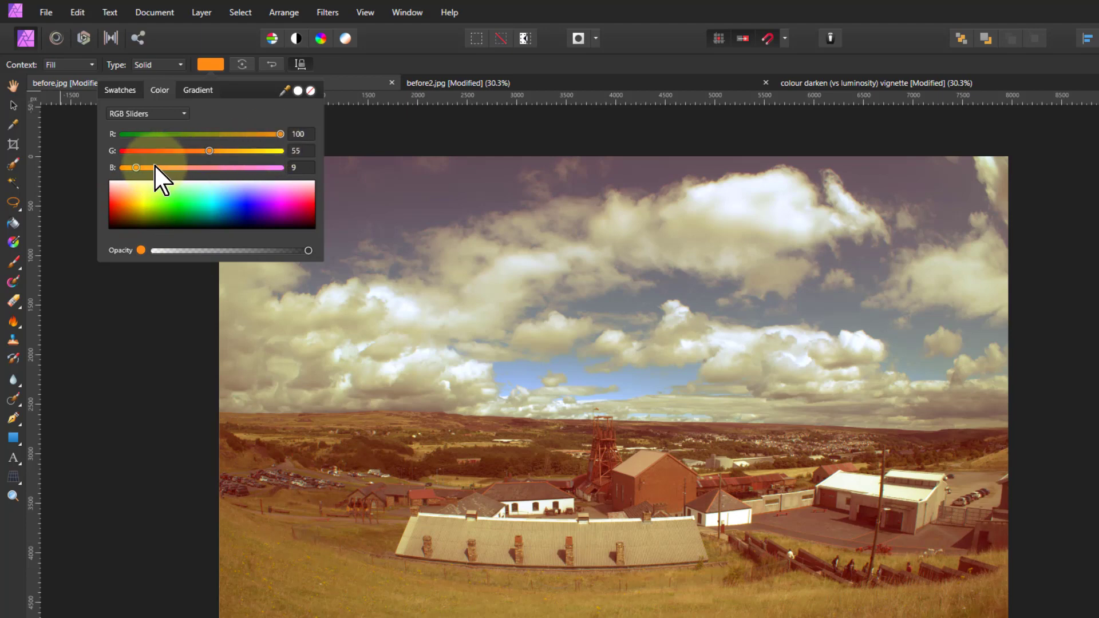
drag(137, 167, 106, 168)
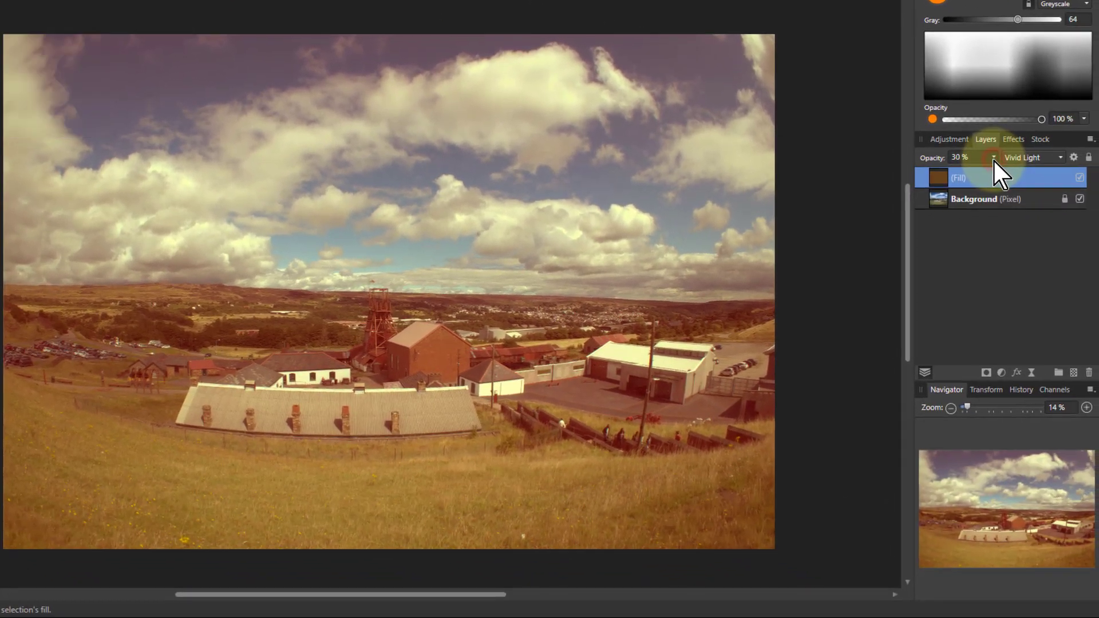
Step: Set the orange fill layer to 25% opacity, then fade it to 0%
click(993, 161)
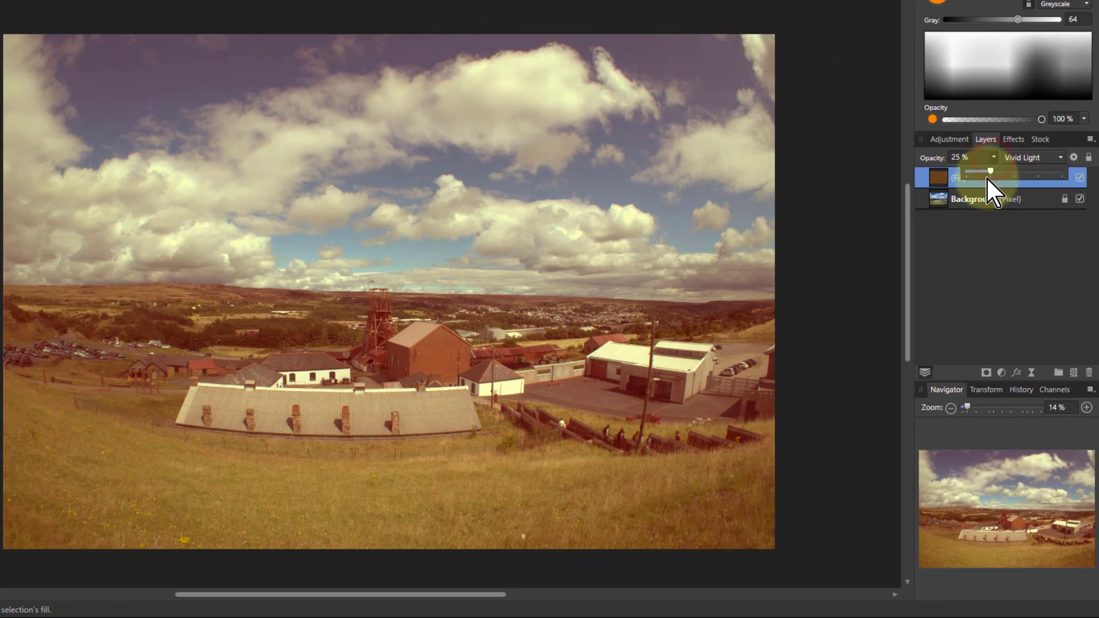
drag(972, 178, 1023, 178)
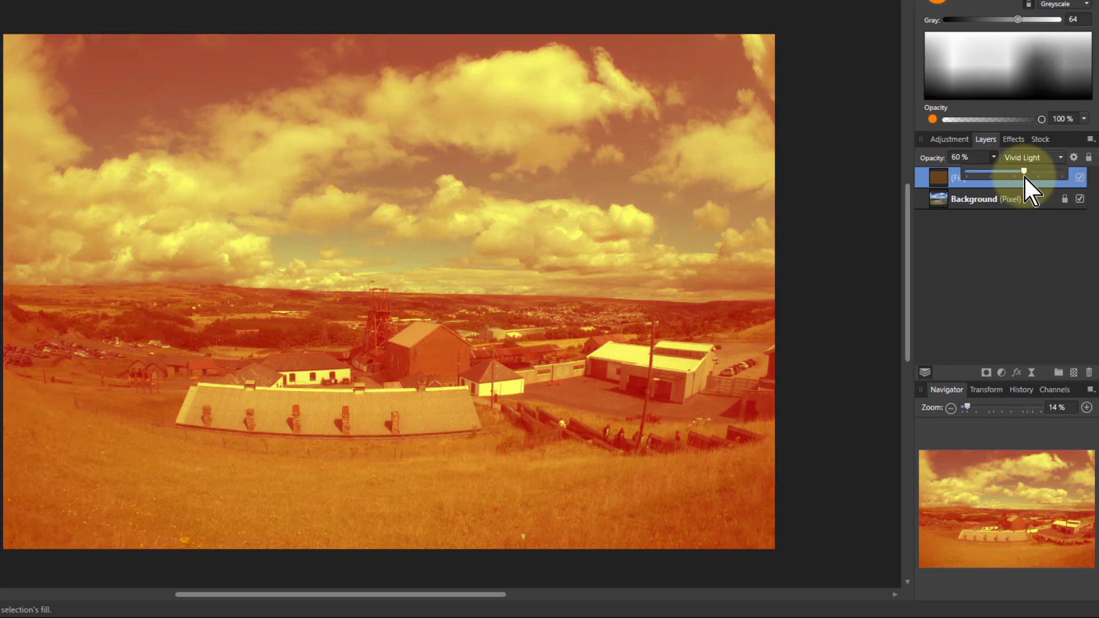
drag(1024, 175, 922, 184)
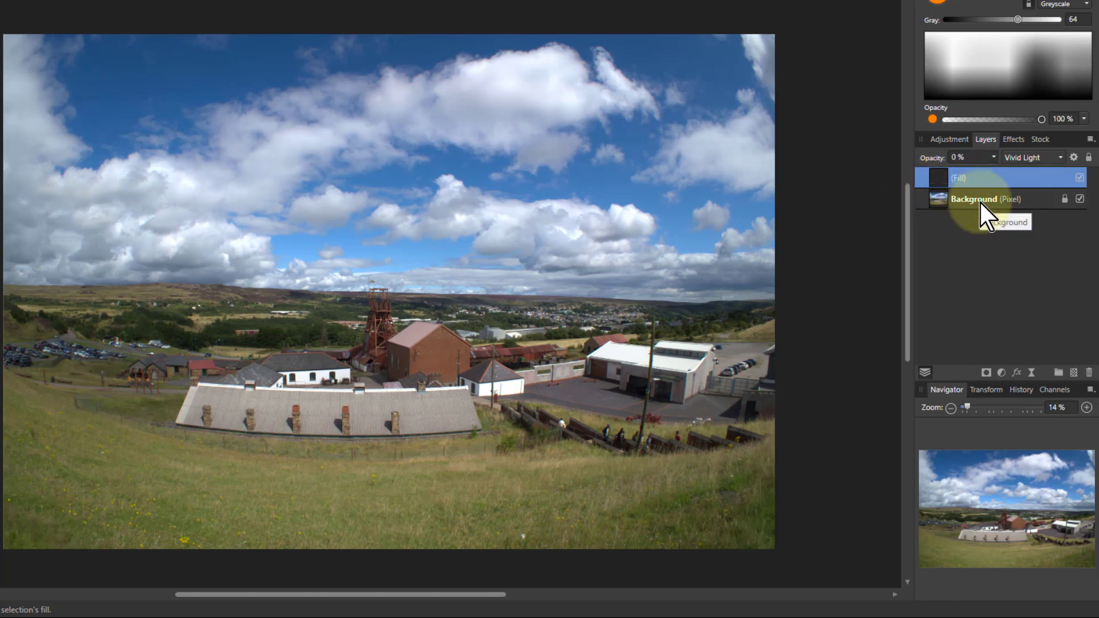
Step: Delete the fill layer and add a new empty pixel layer
right_click(936, 181)
click(932, 286)
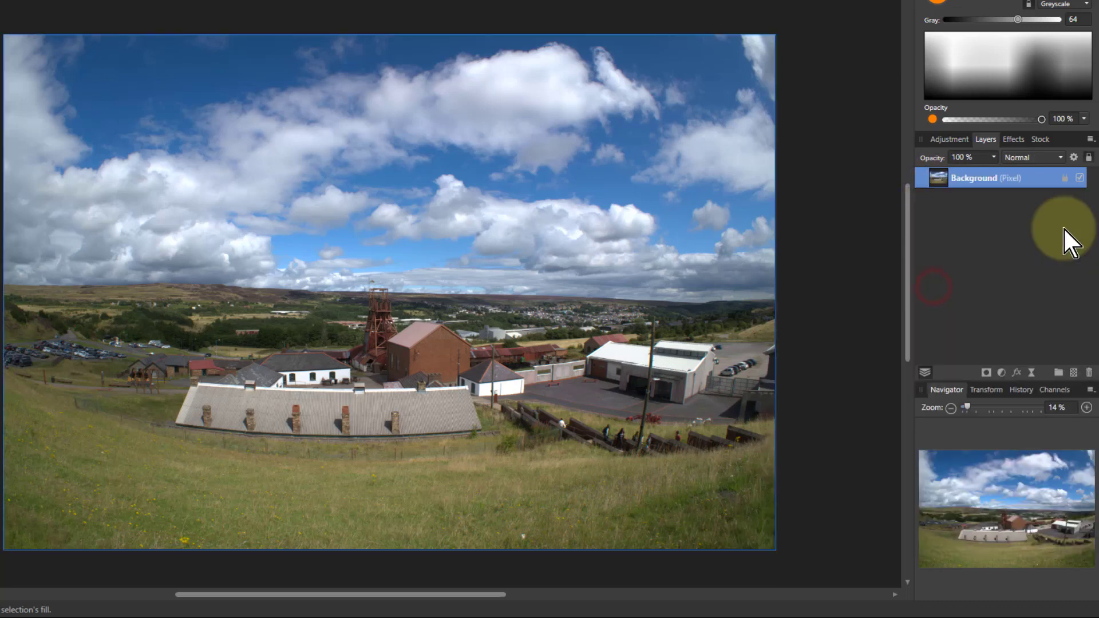
click(1073, 372)
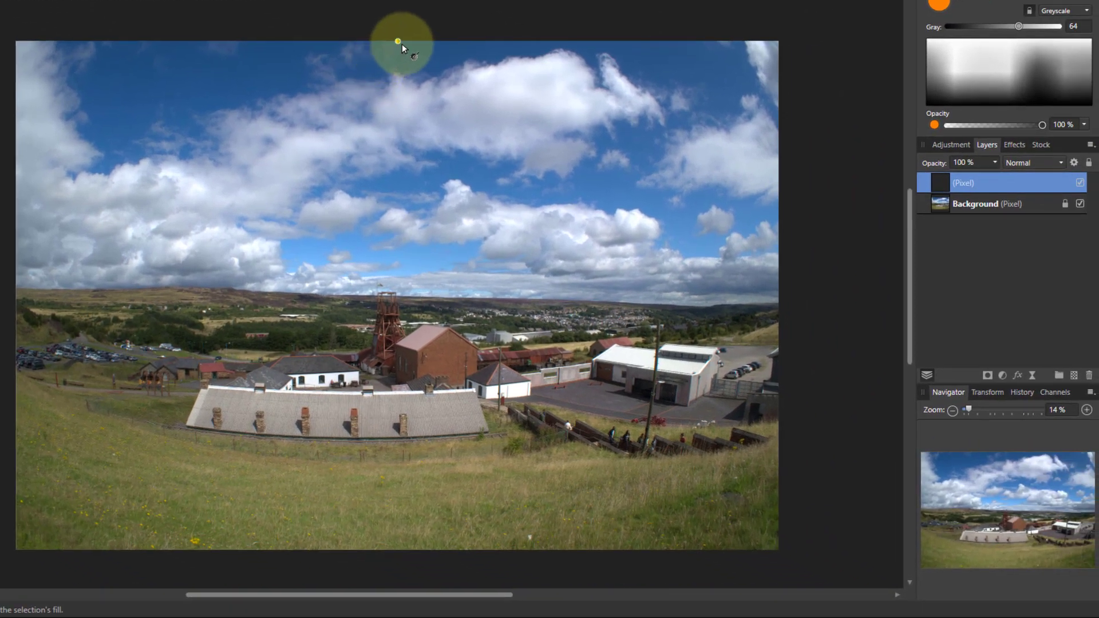
Step: Fill the pixel layer with a top-to-bottom white-to-black gradient across the photo
drag(614, 156, 618, 182)
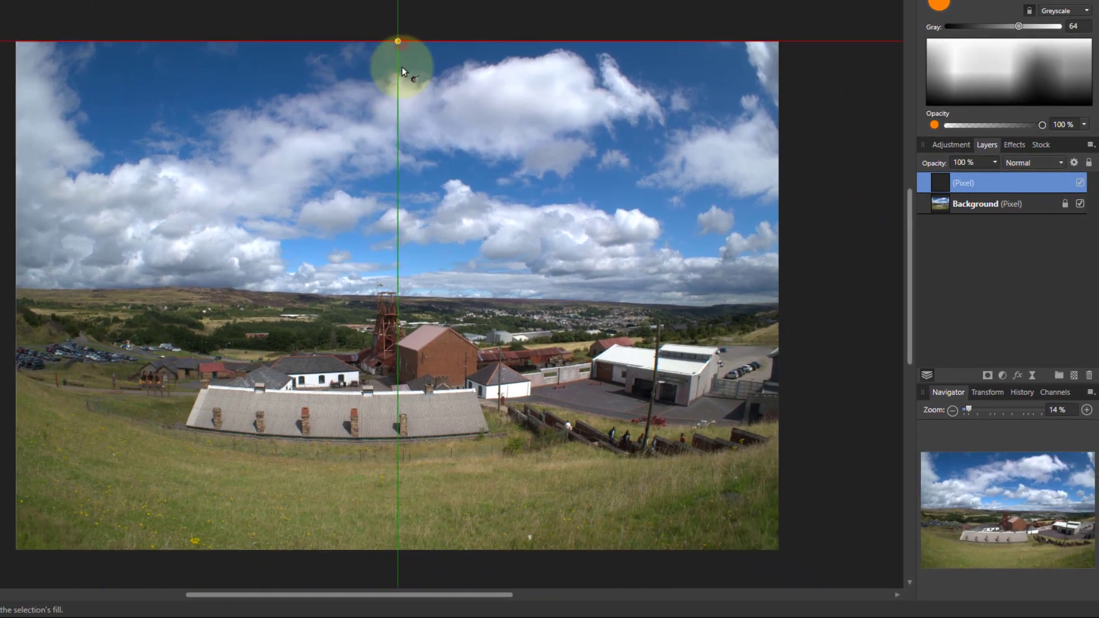
drag(402, 66, 403, 550)
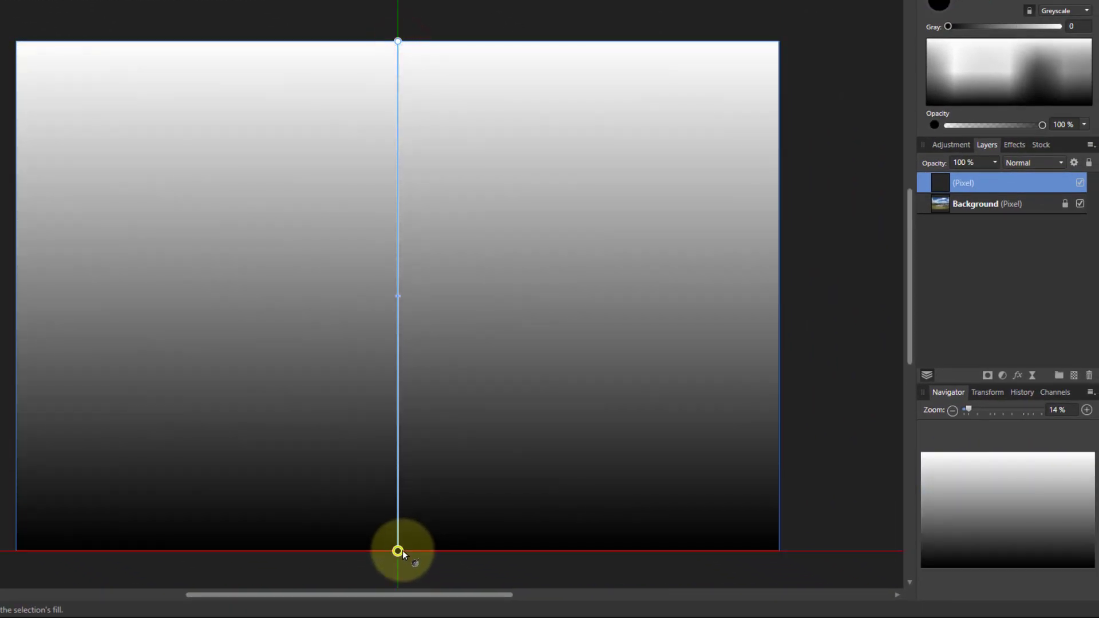
click(400, 43)
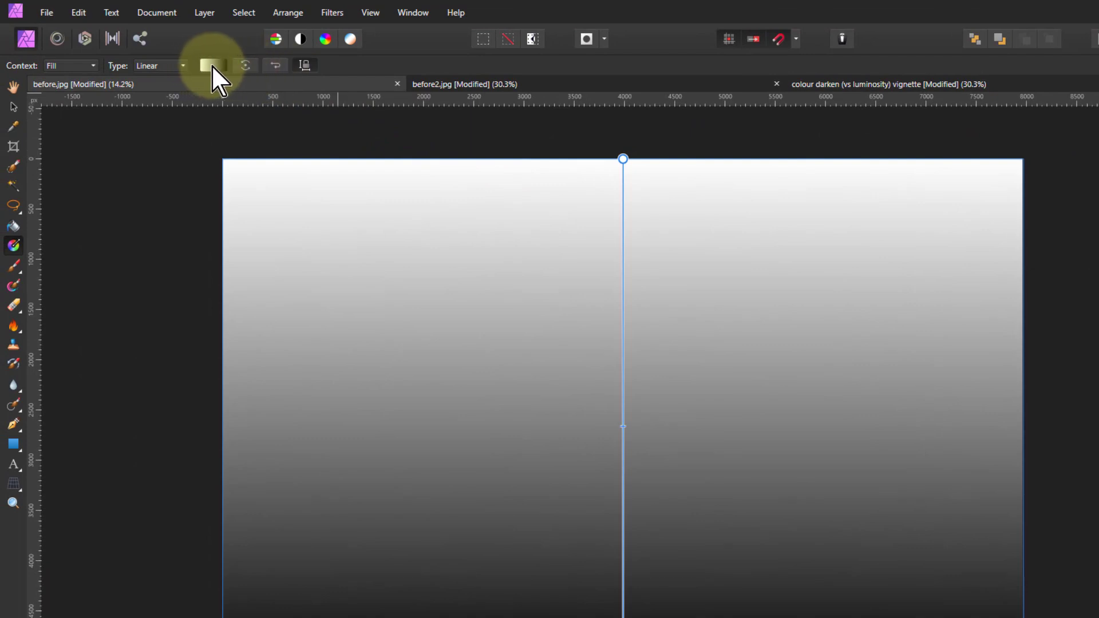
Step: Blend the white-to-black gradient pixel layer in Vivid Light mode
click(213, 65)
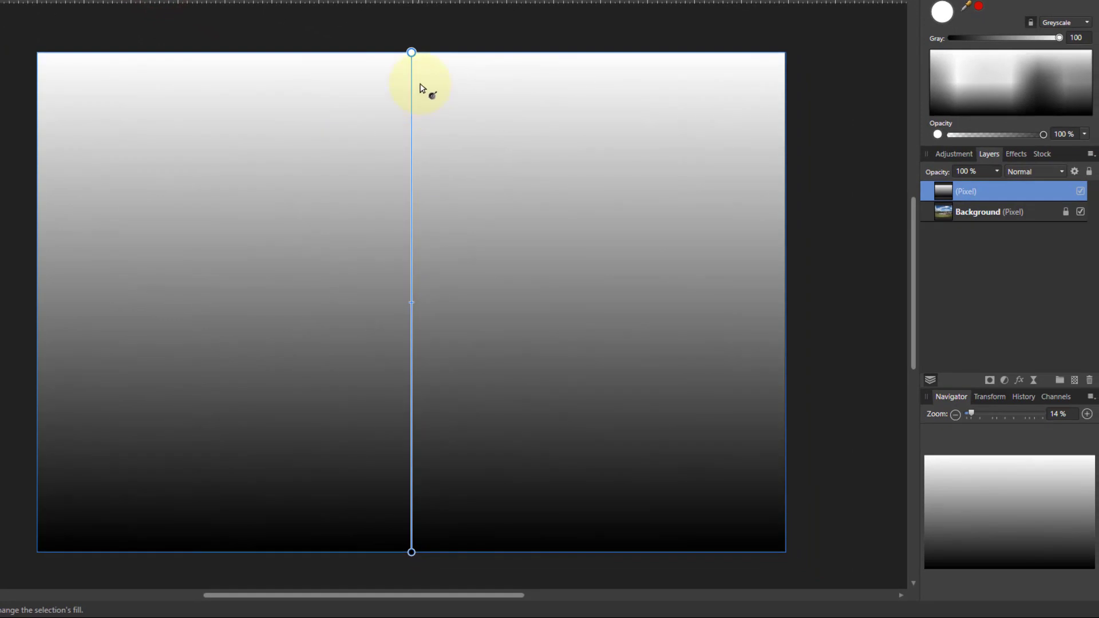
click(411, 52)
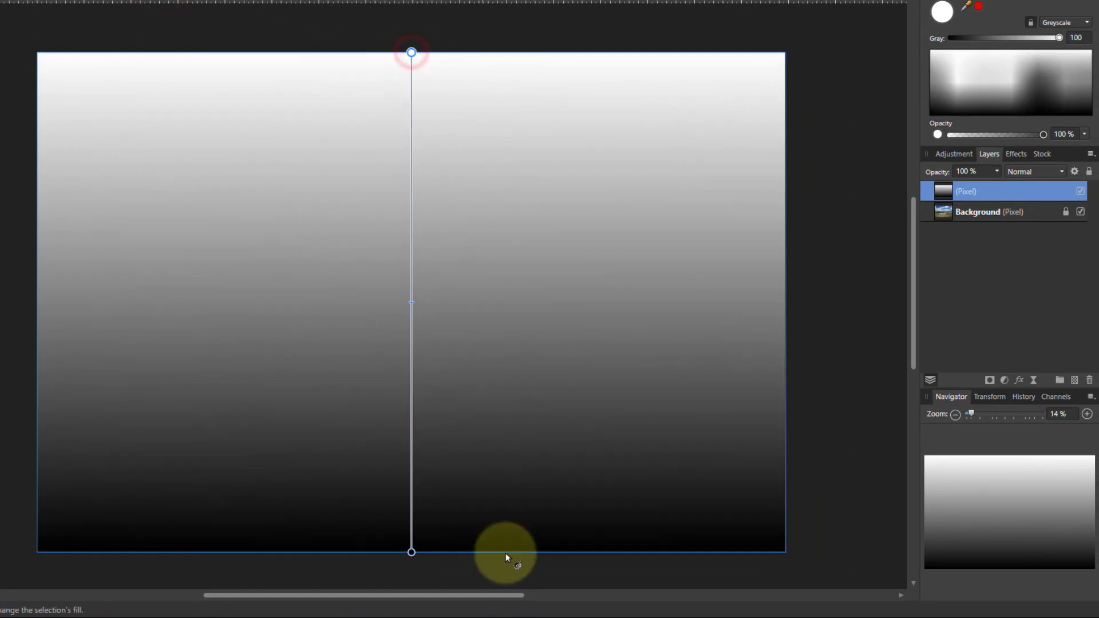
click(1028, 173)
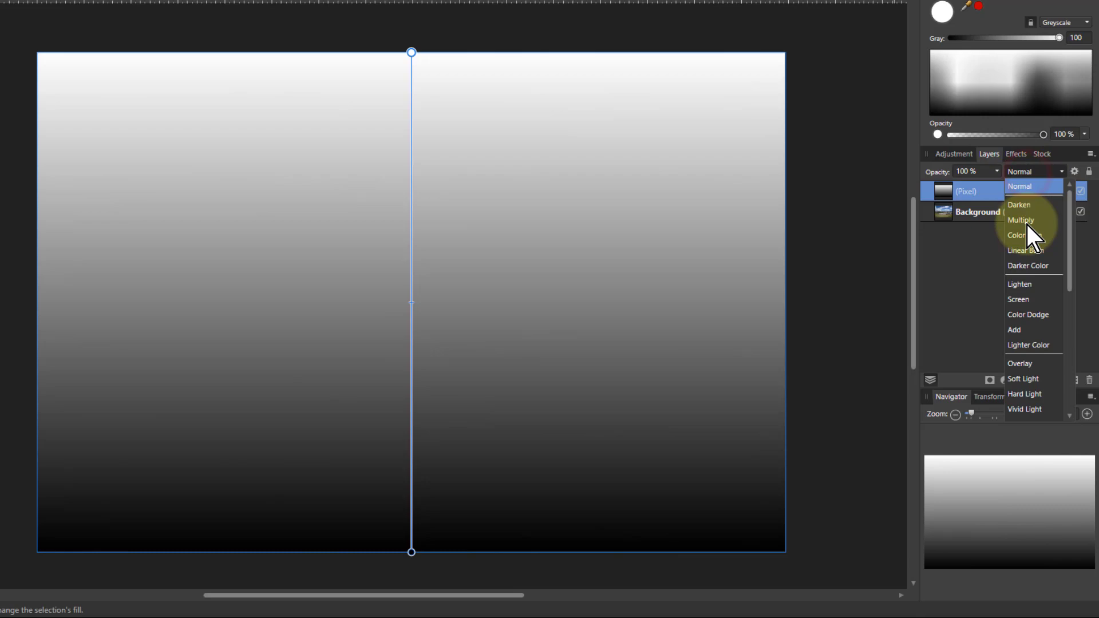
scroll(1030, 315, down, 5)
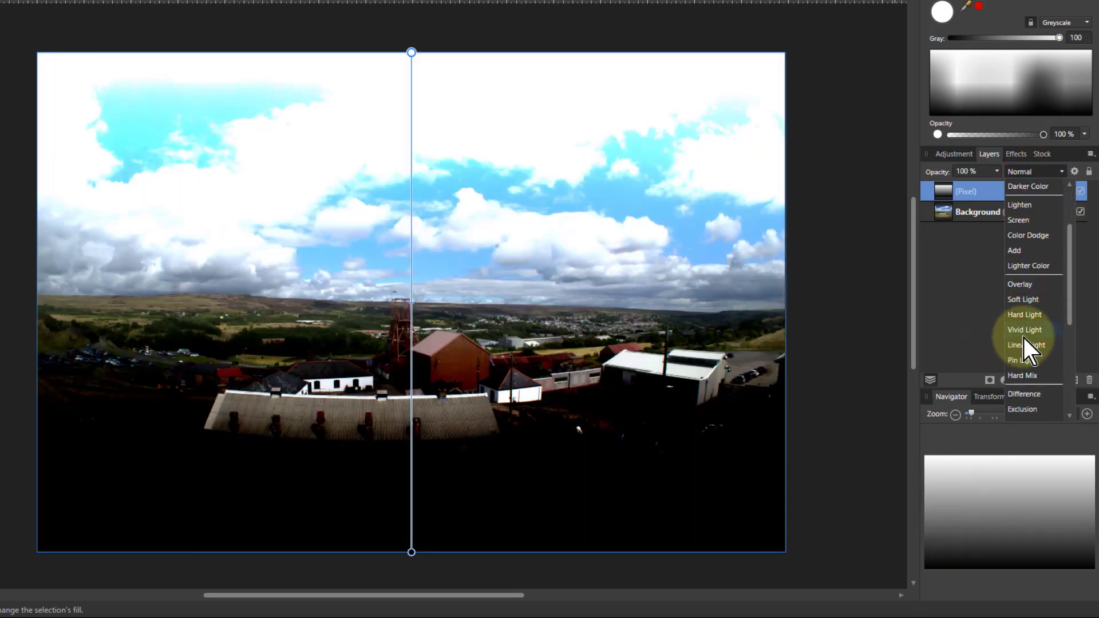
click(1024, 333)
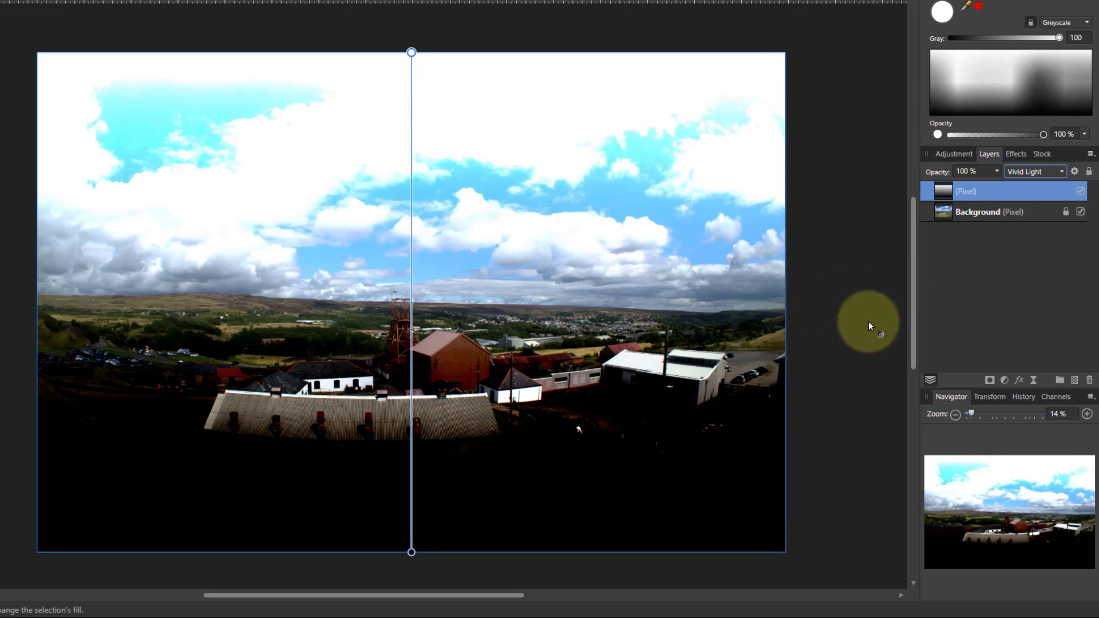
click(996, 173)
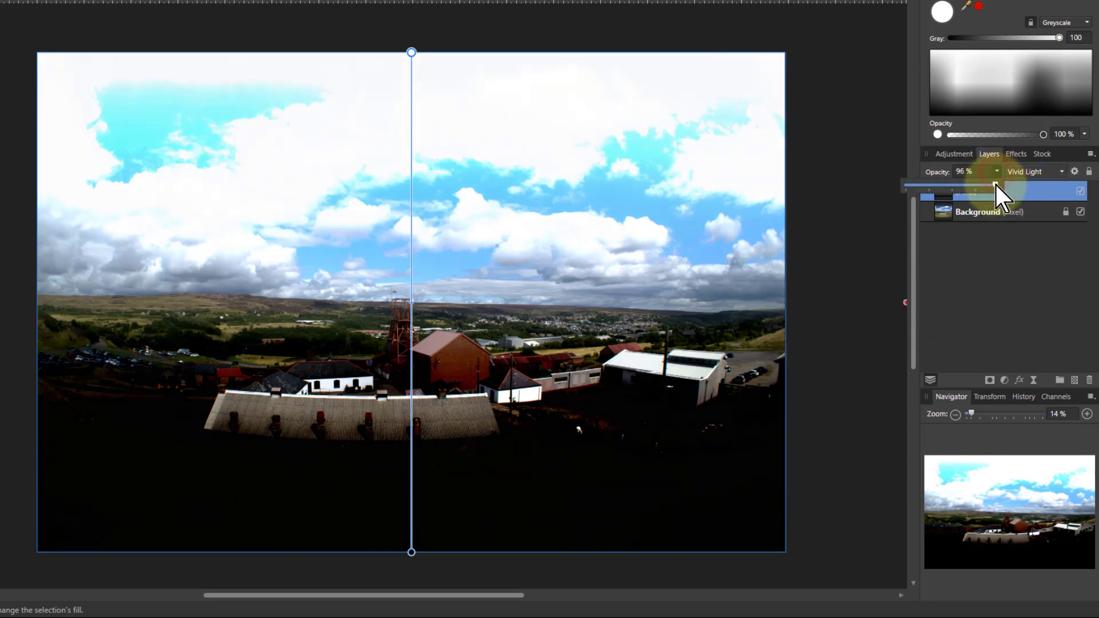
drag(994, 186, 914, 196)
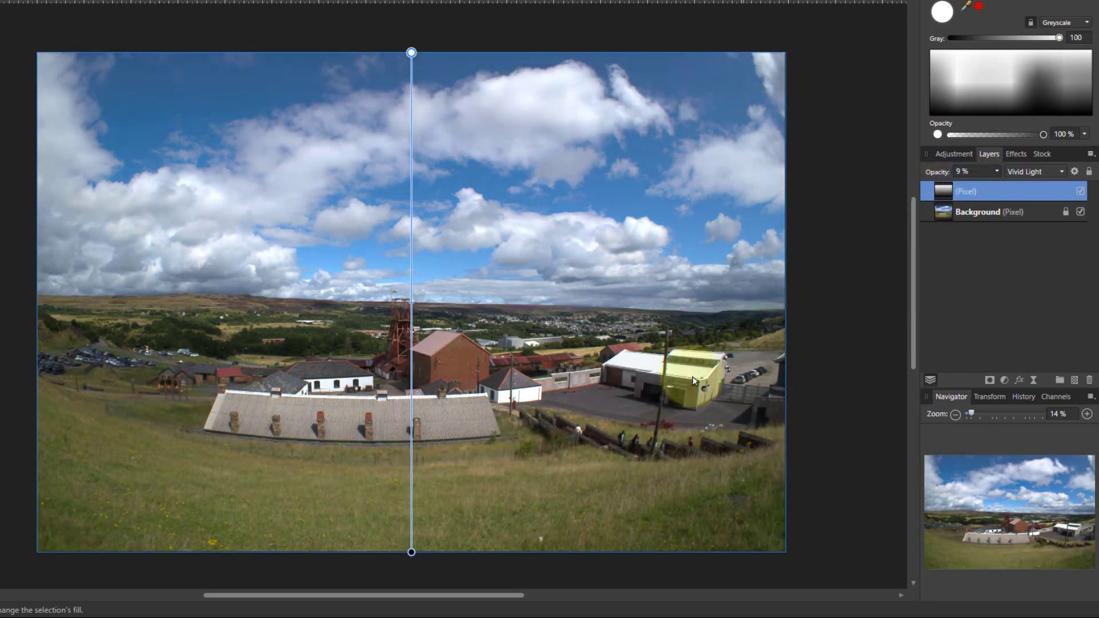
drag(397, 303, 421, 398)
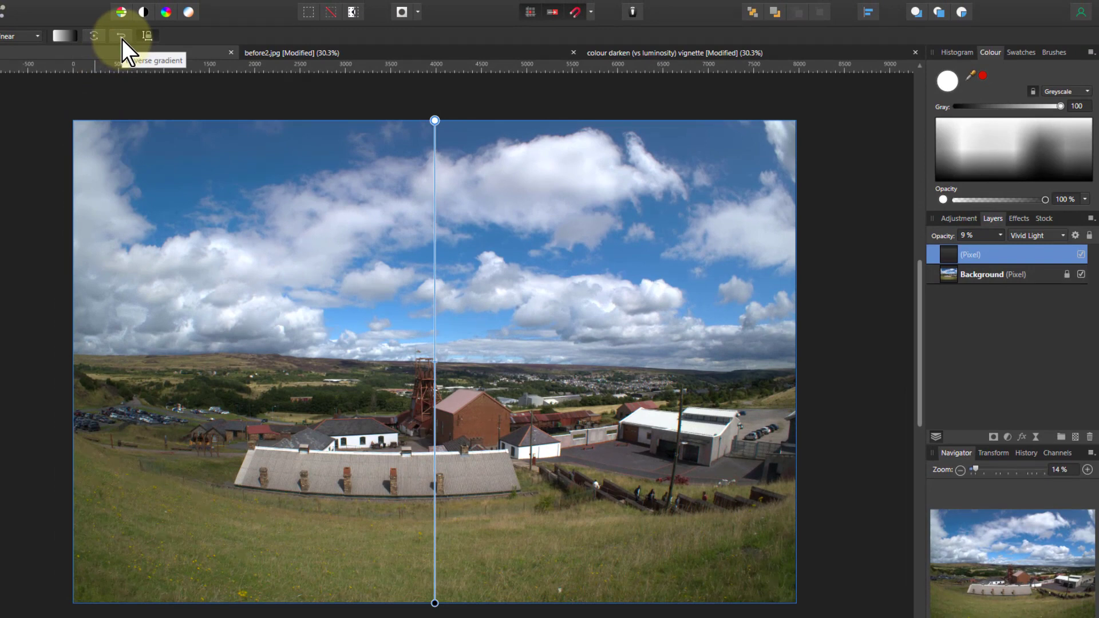
click(122, 39)
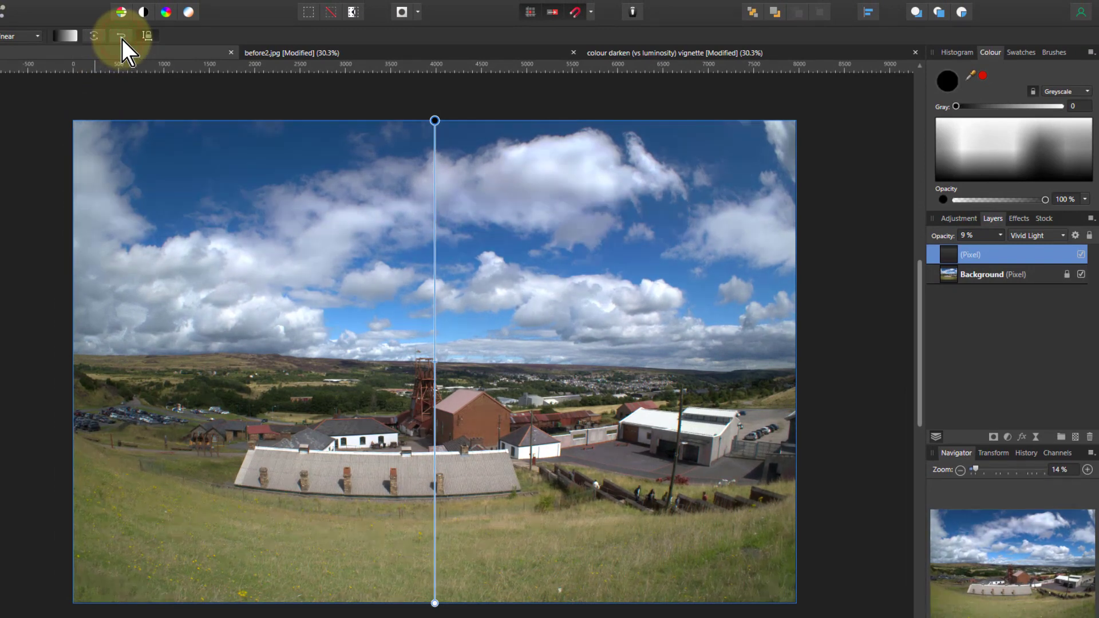
click(120, 39)
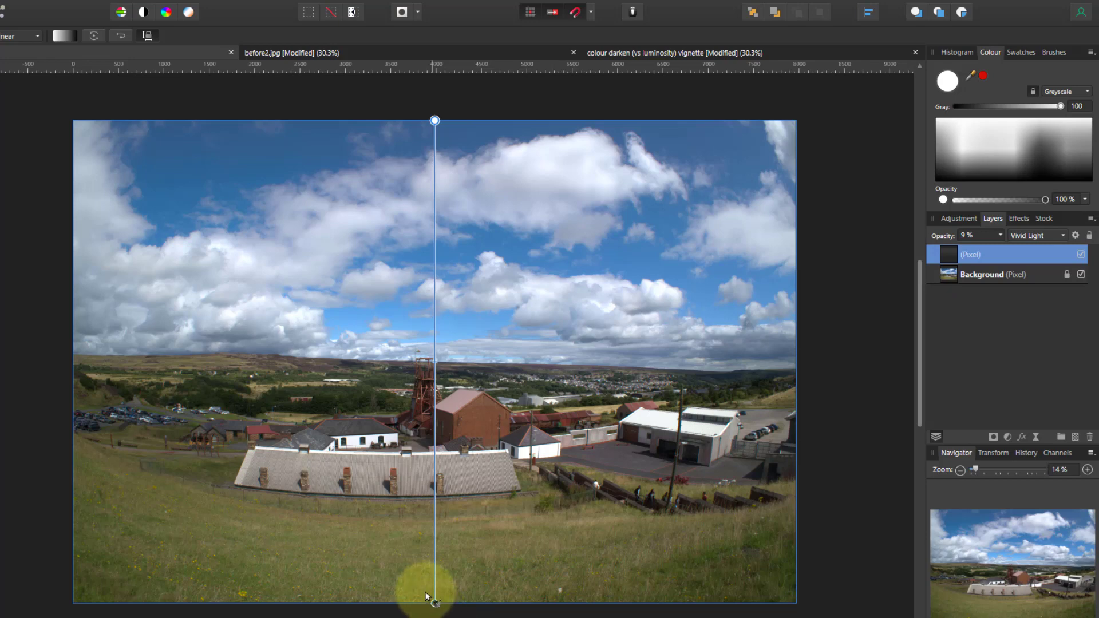
Step: Raise the gradient layer to 100% opacity and make its top stop blue (RGB, R 0, G about 50)
click(1000, 235)
drag(1008, 248, 1081, 254)
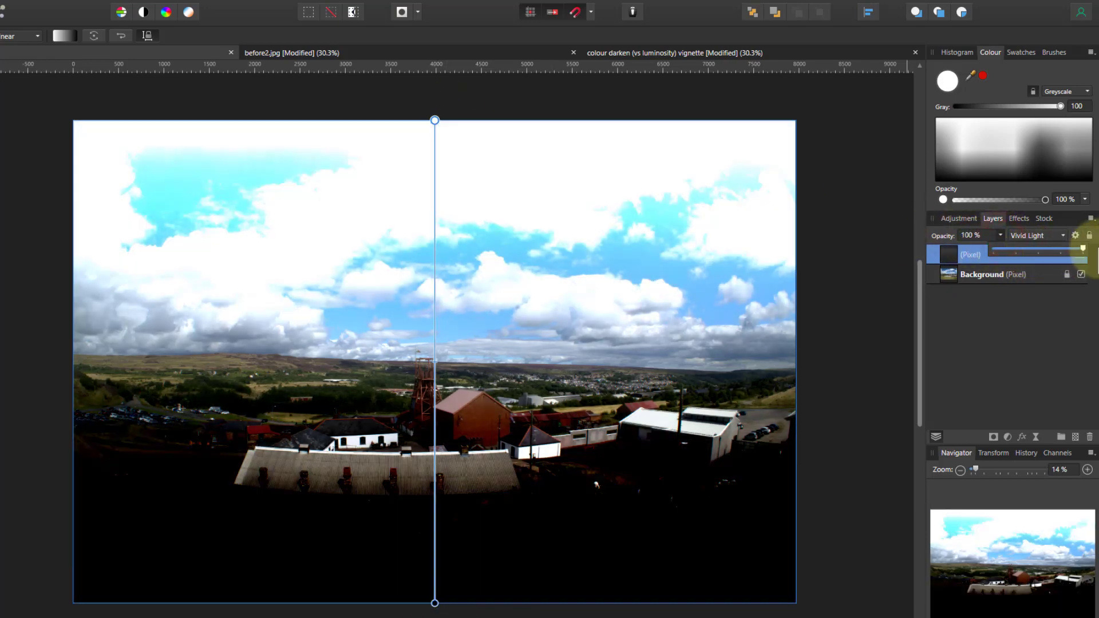
click(435, 120)
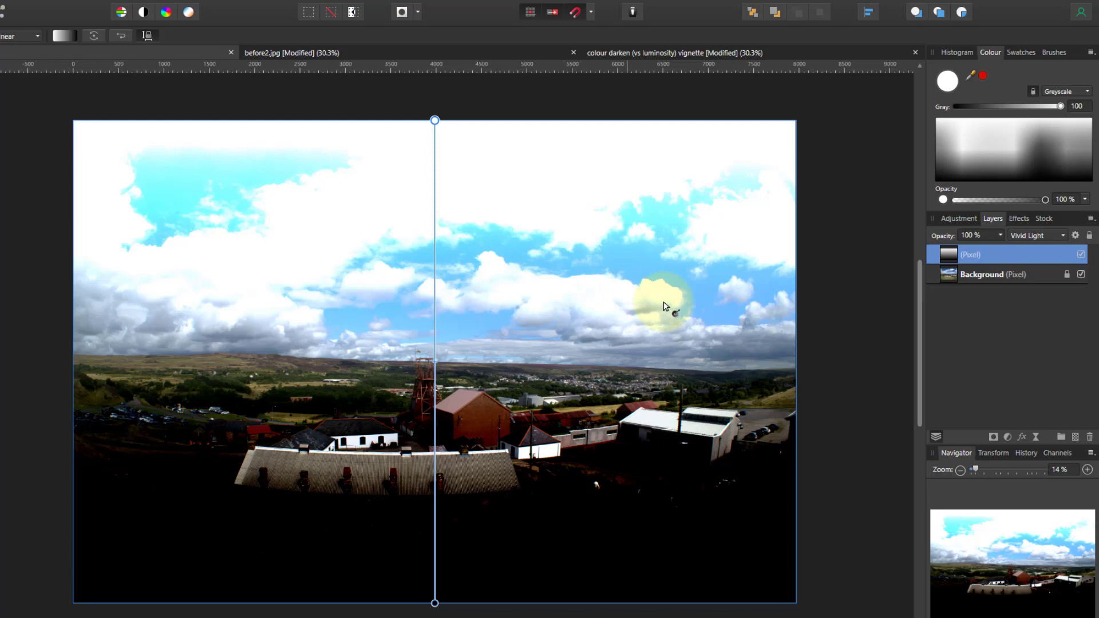
click(1062, 91)
click(1052, 105)
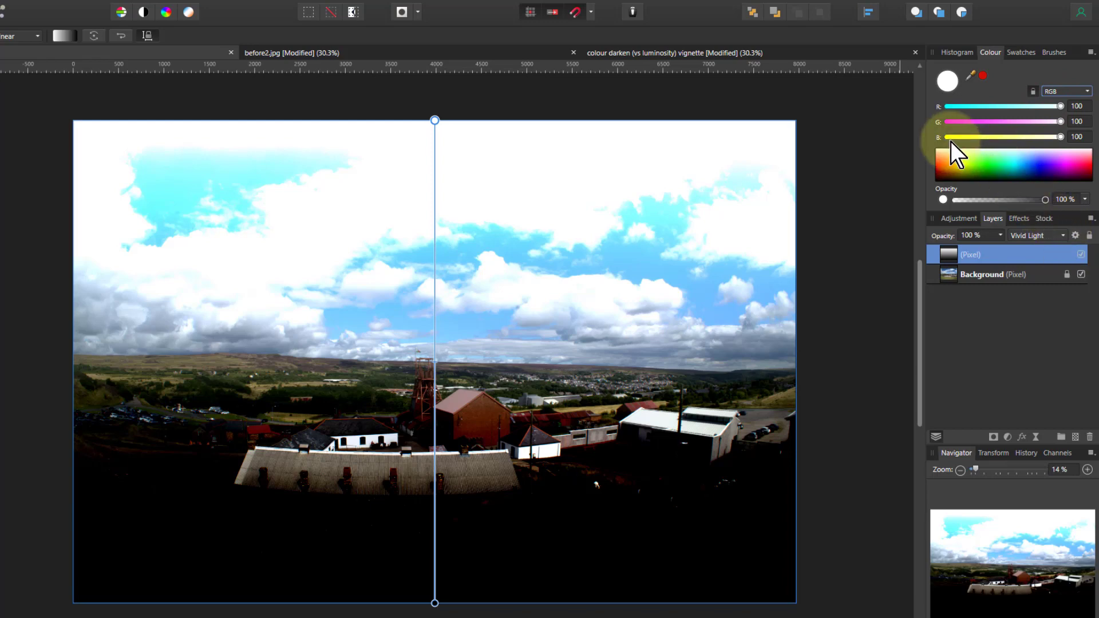
drag(1059, 108, 894, 113)
drag(1052, 123, 1007, 122)
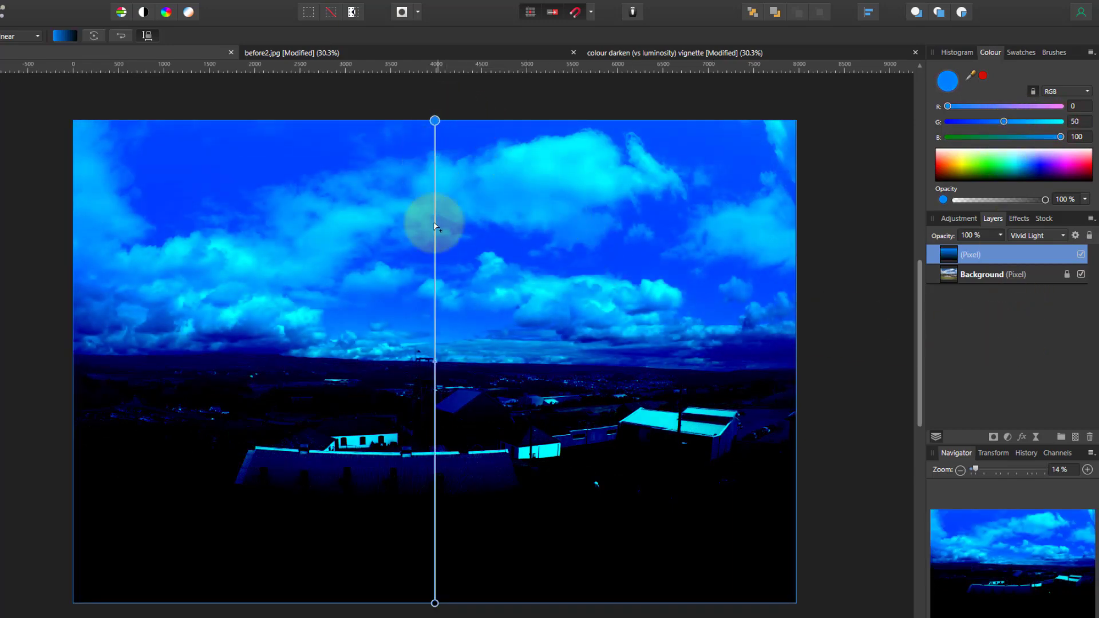
Step: Make the gradient's bottom stop orange (R 100, G 50, B 0)
click(434, 603)
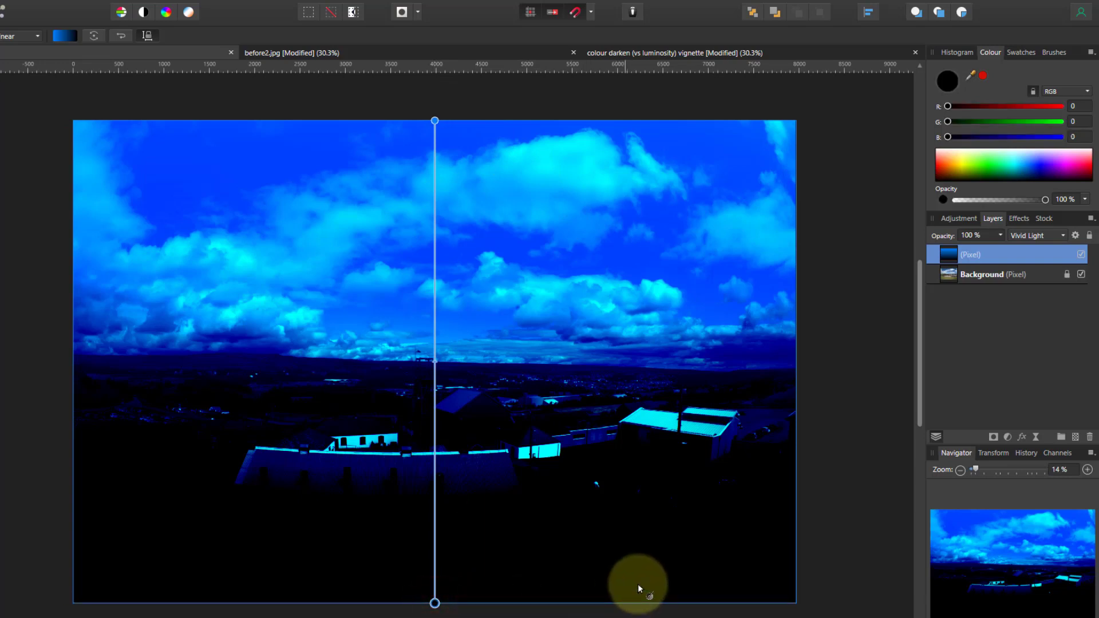
click(950, 165)
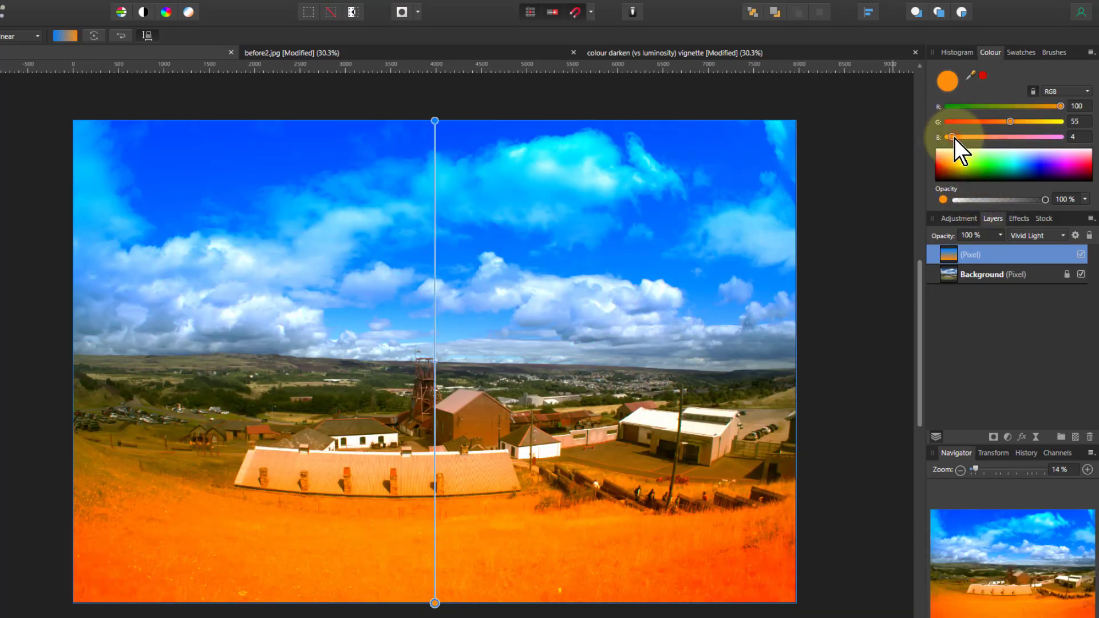
drag(953, 138, 942, 139)
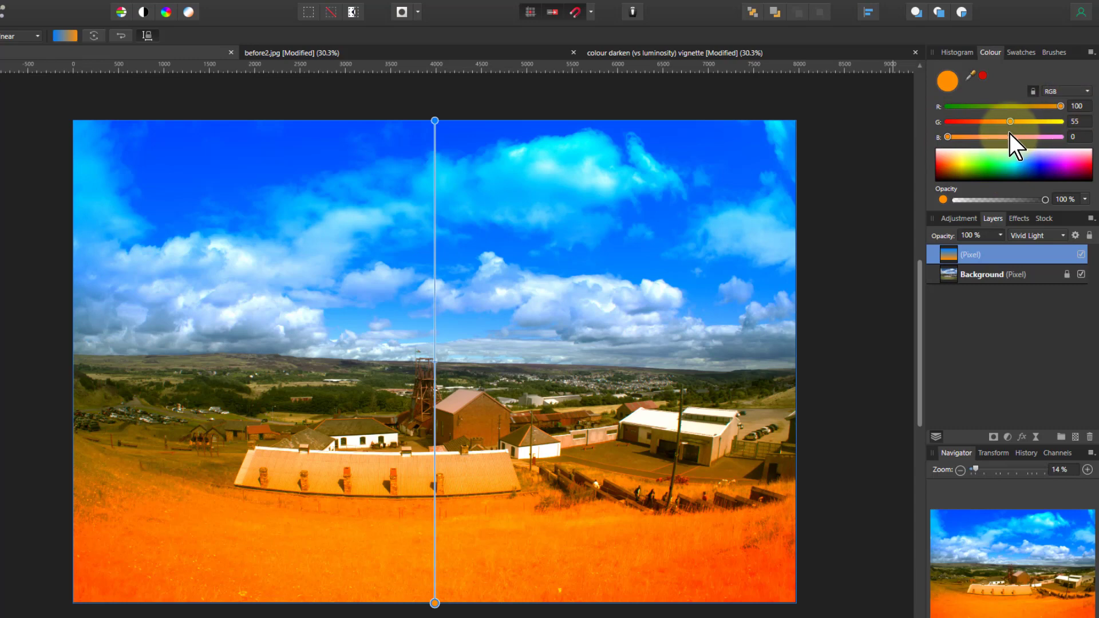
drag(1010, 122, 1004, 122)
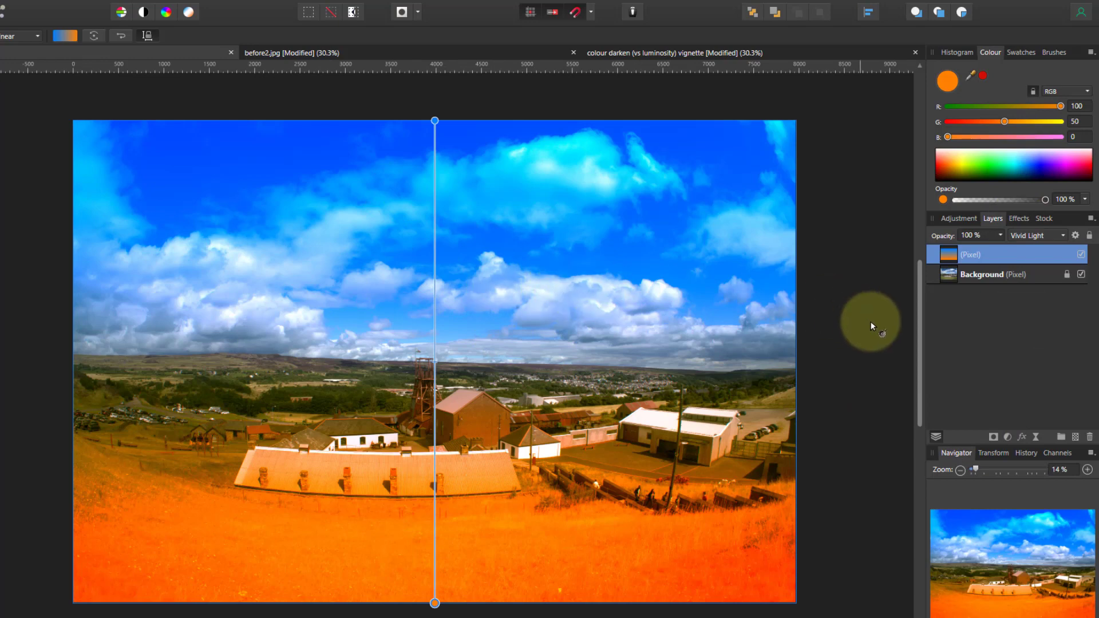
Step: Lower the gradient layer's opacity to 36%
click(1001, 236)
drag(991, 250, 944, 255)
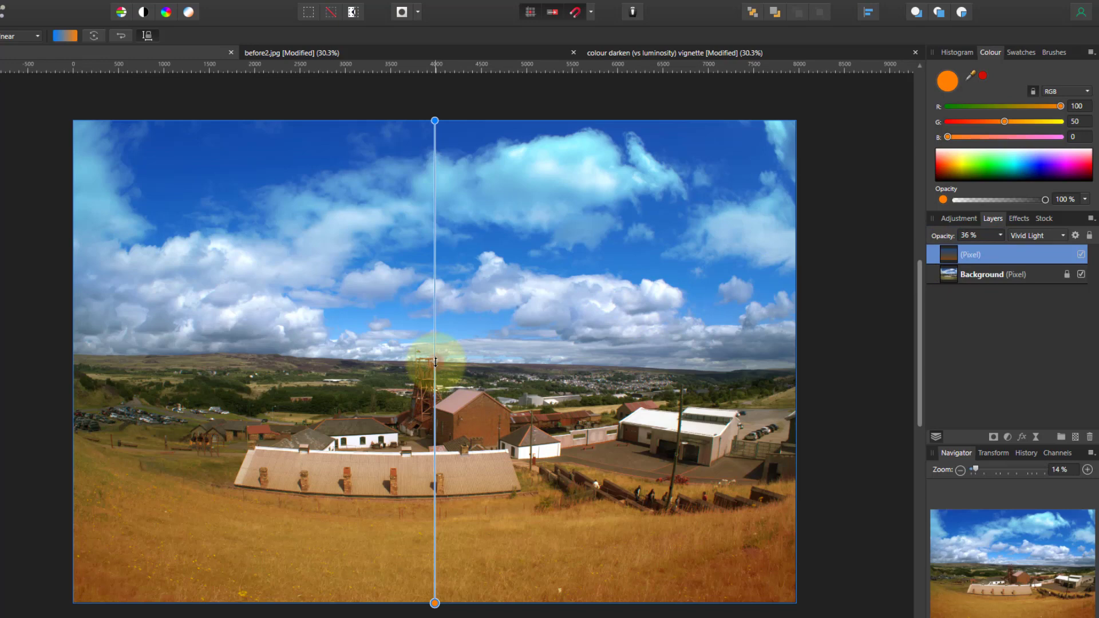
mouse_move(435, 369)
mouse_down()
mouse_move(435, 461)
mouse_move(433, 262)
mouse_move(436, 377)
mouse_up()
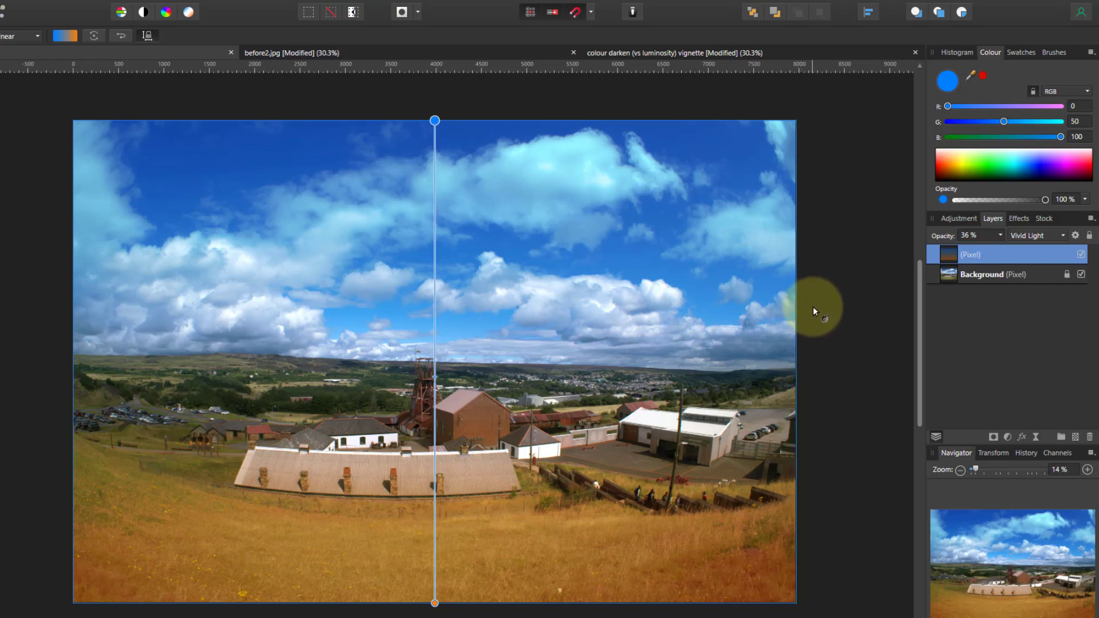
Step: Delete the gradient layer and draw an orange rectangle covering the entire photo
right_click(945, 259)
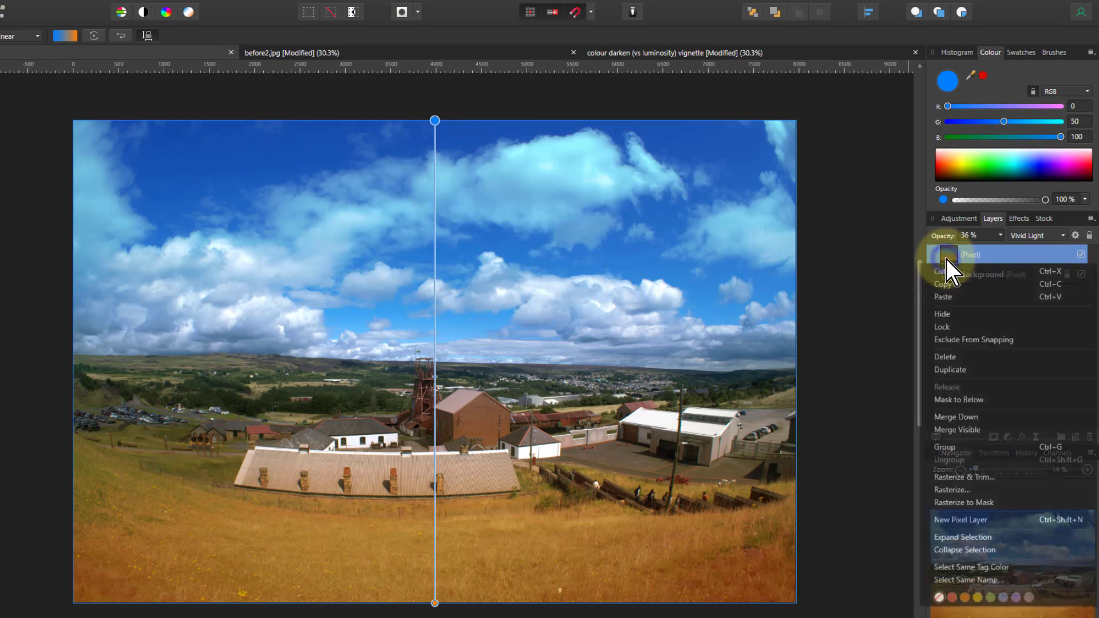
click(944, 358)
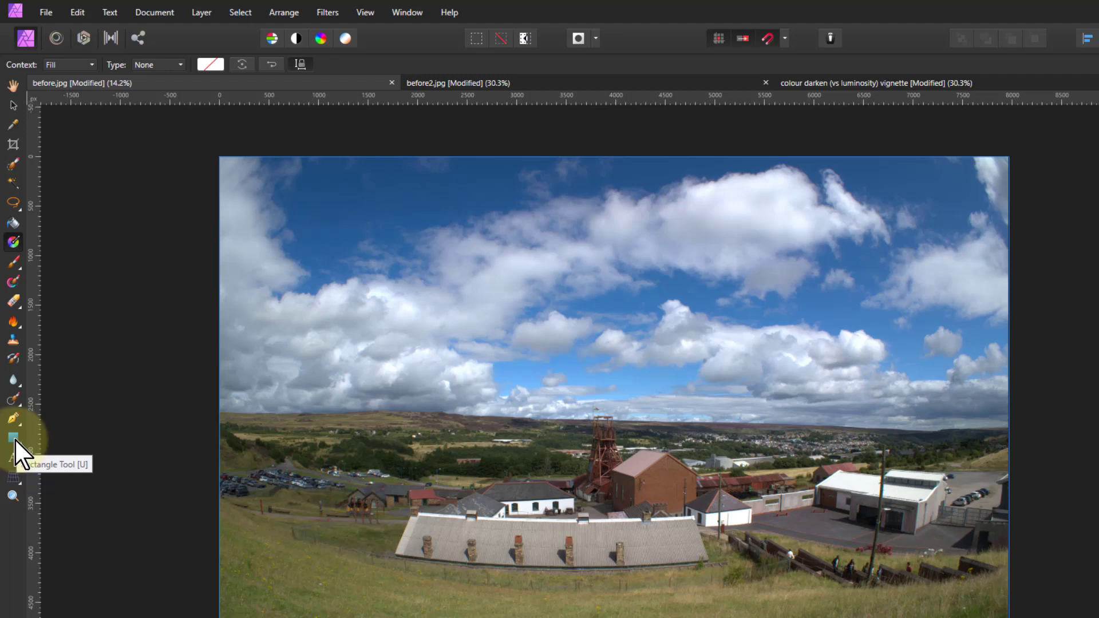
click(13, 440)
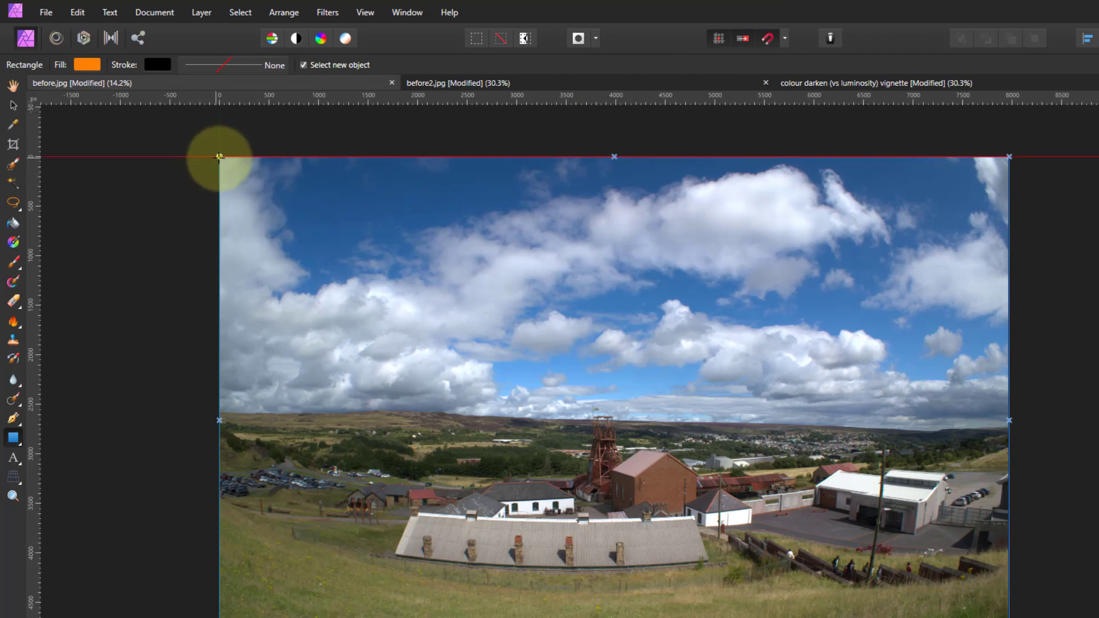
mouse_move(220, 157)
mouse_down()
mouse_move(932, 615)
mouse_move(962, 617)
mouse_up()
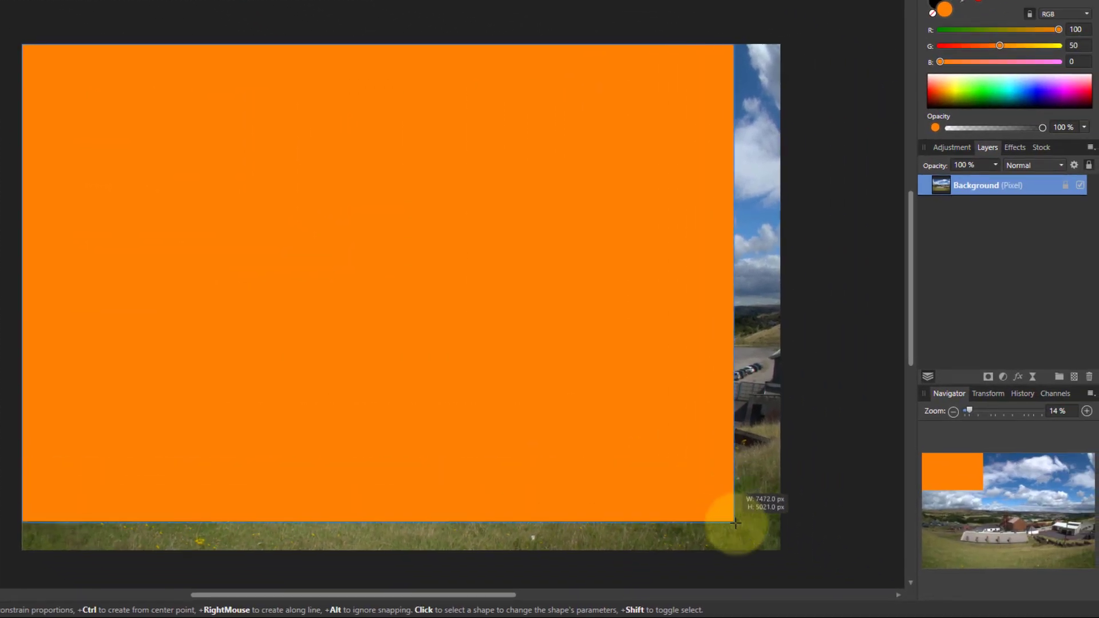
drag(735, 523, 781, 551)
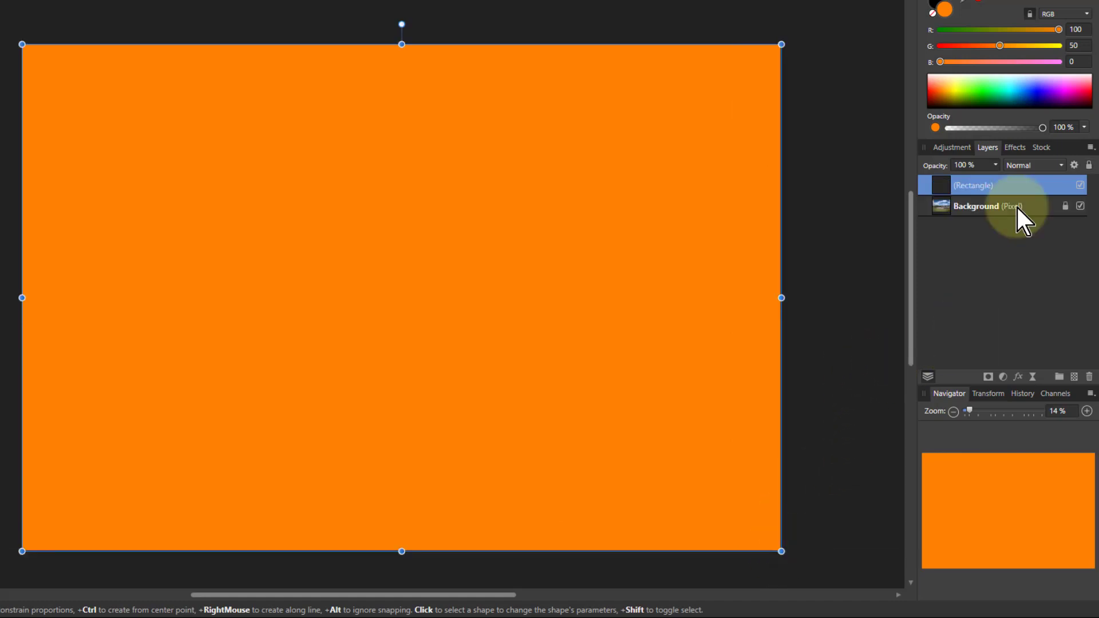
Step: Switch the rectangle's colour to greyscale and set it to Gray 50
click(1050, 15)
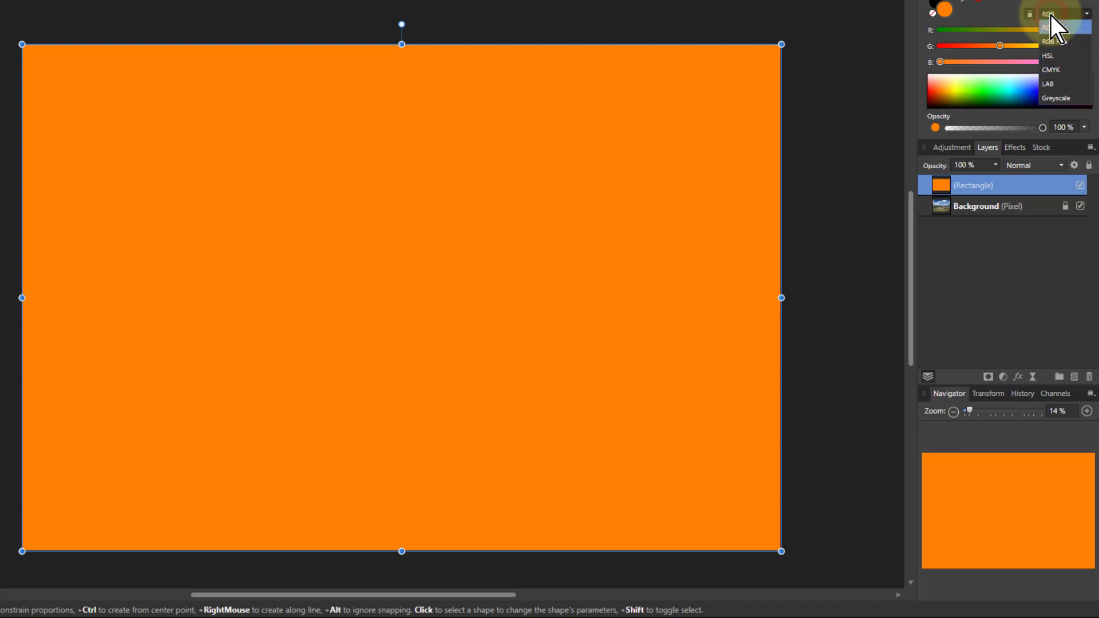
click(1056, 98)
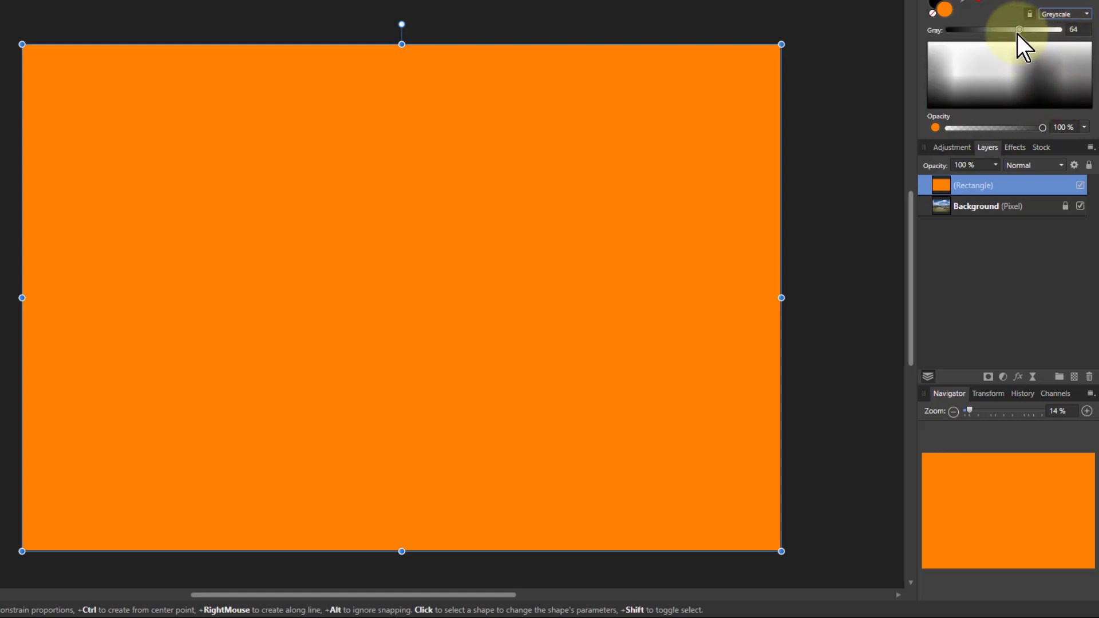
drag(1018, 30, 1005, 31)
scroll(1077, 31, up, 1)
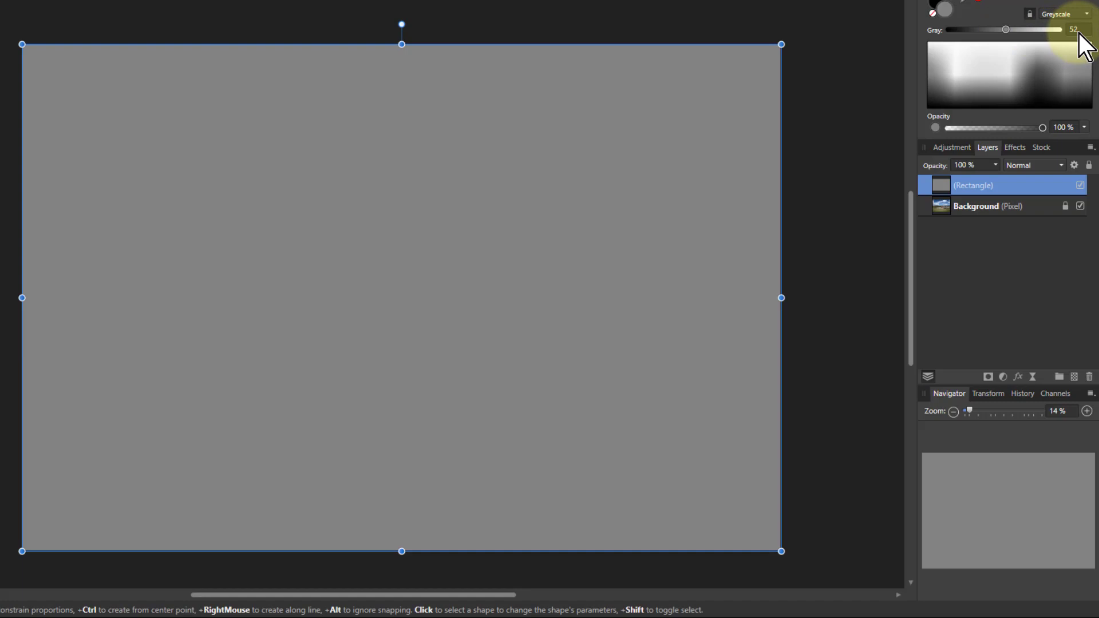
scroll(1077, 31, down, 1)
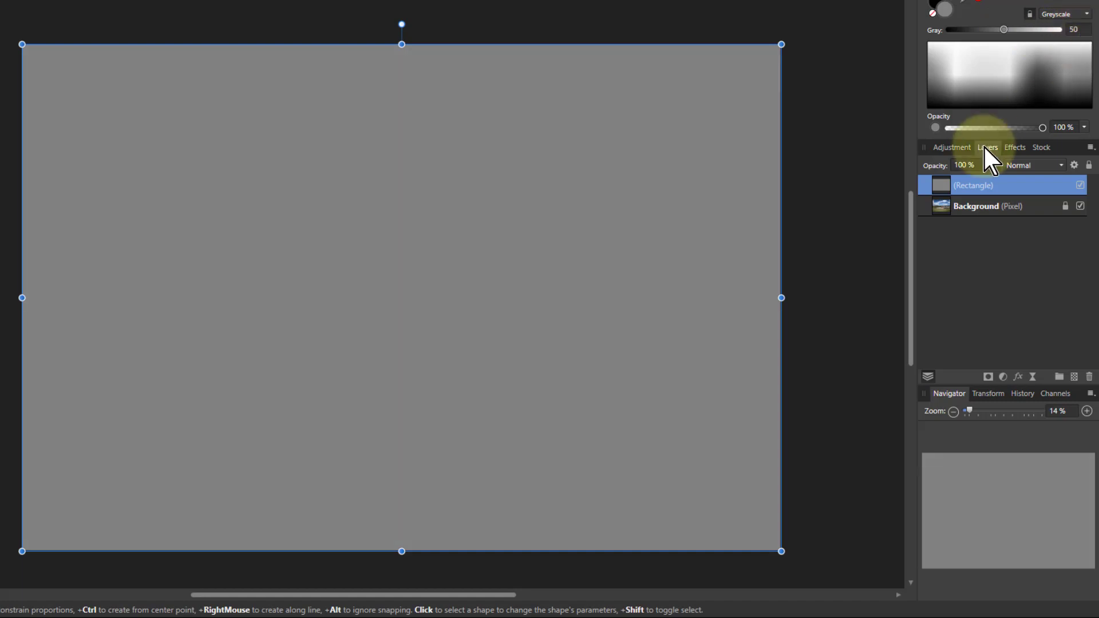
Step: Set the grey rectangle layer's blend mode to Vivid Light
click(1018, 167)
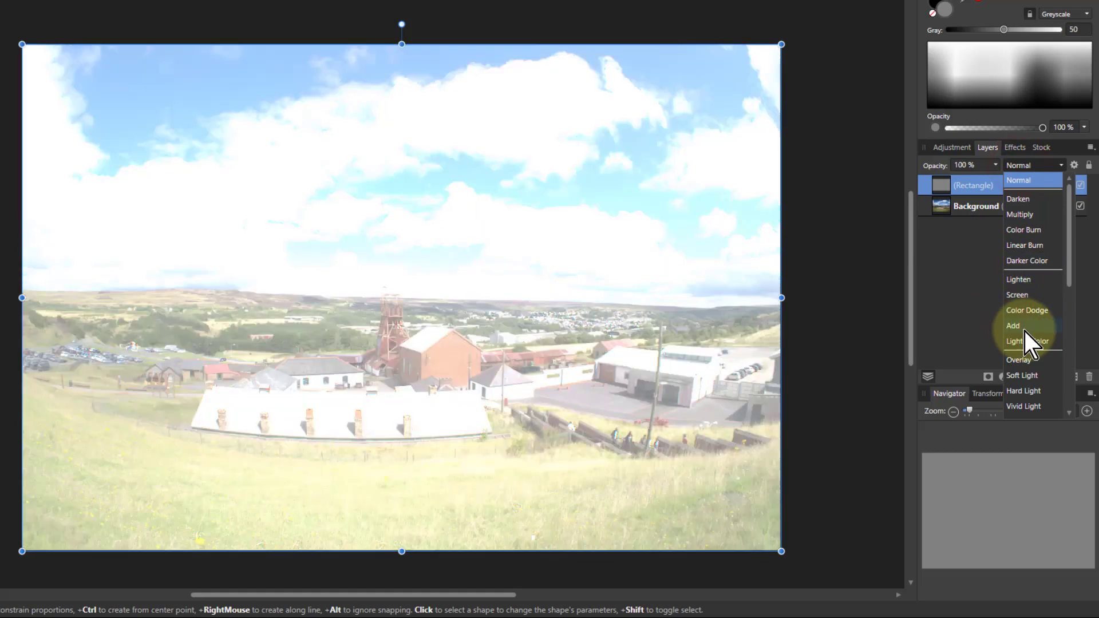
scroll(1015, 369, down, 1)
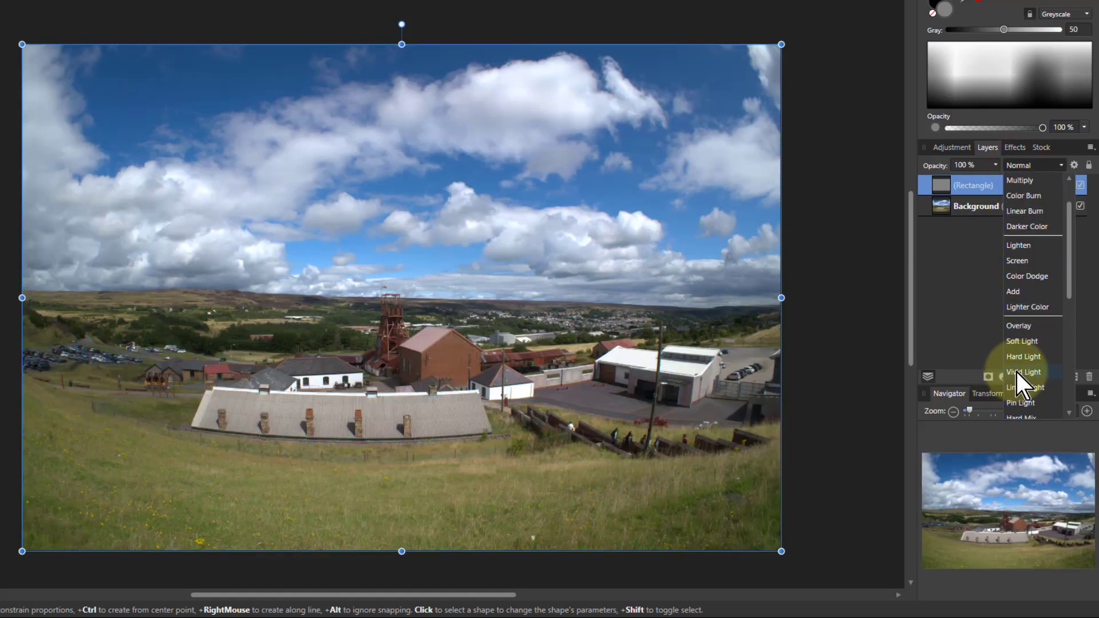
click(1015, 372)
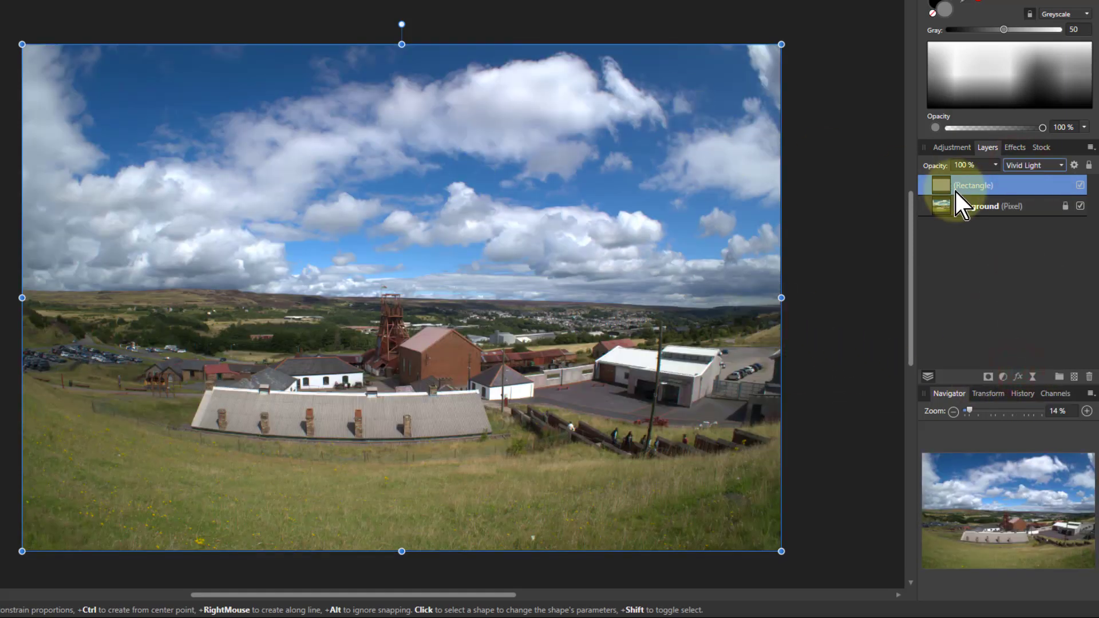
click(997, 167)
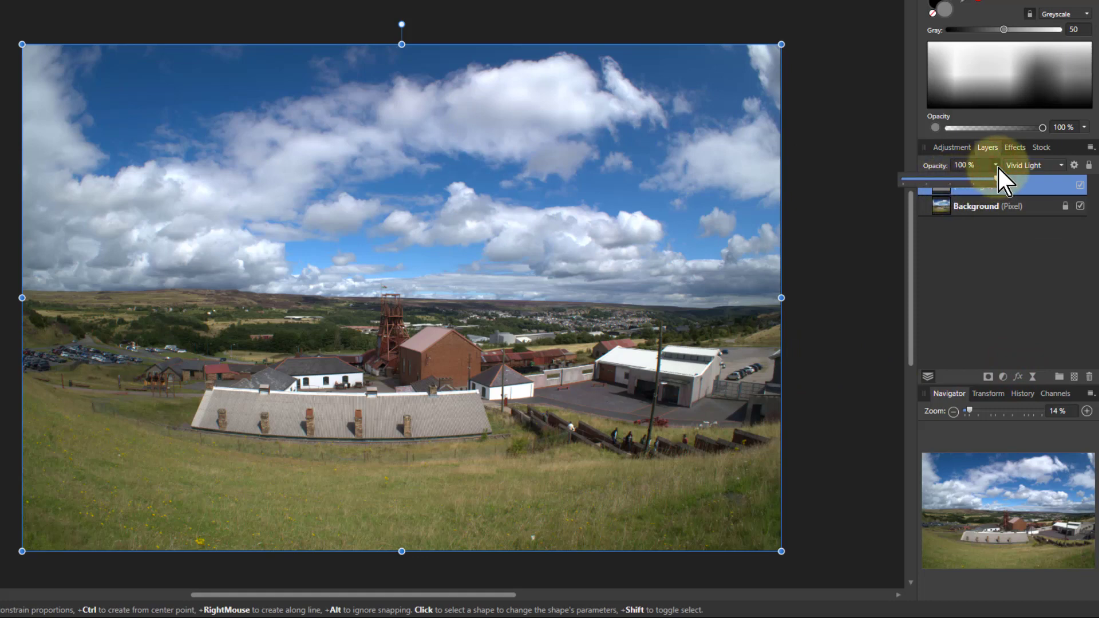
Step: Darken the rectangle's grey to Gray 34 and add a layer mask to the Rectangle layer
click(1002, 29)
drag(996, 30, 986, 29)
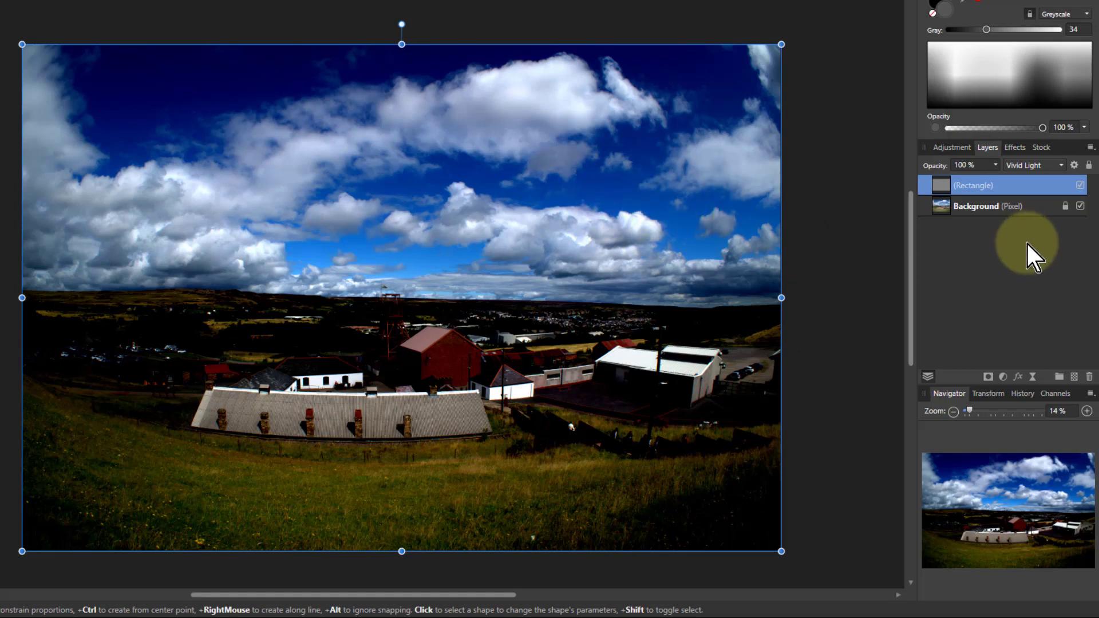
click(986, 378)
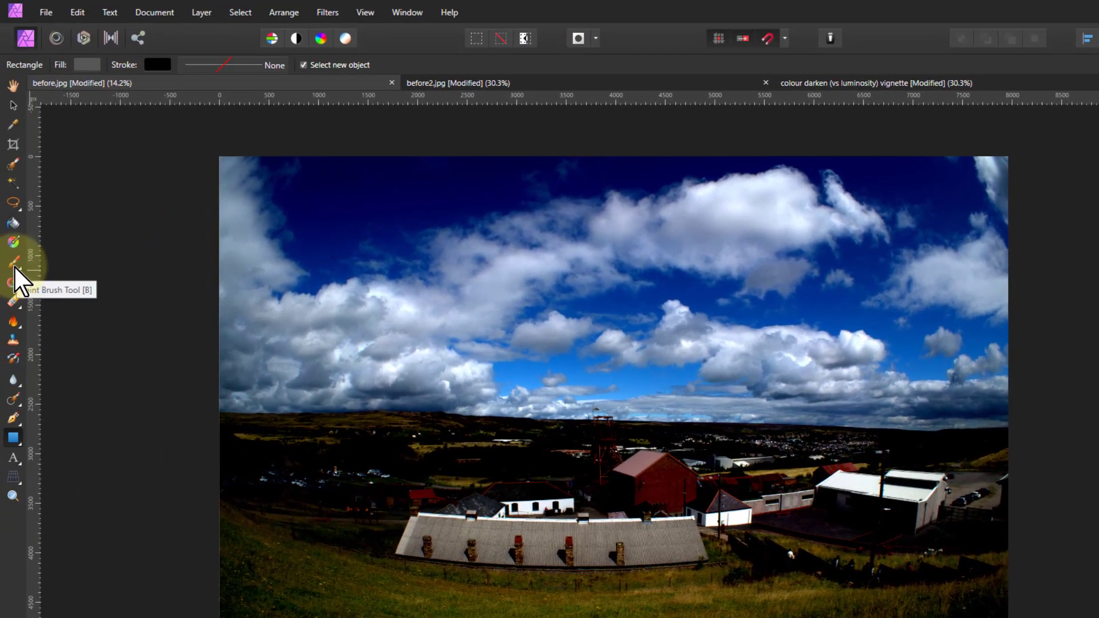
Step: Paint black with a soft 0% hardness brush across the photo's centre and down toward the grass
click(17, 266)
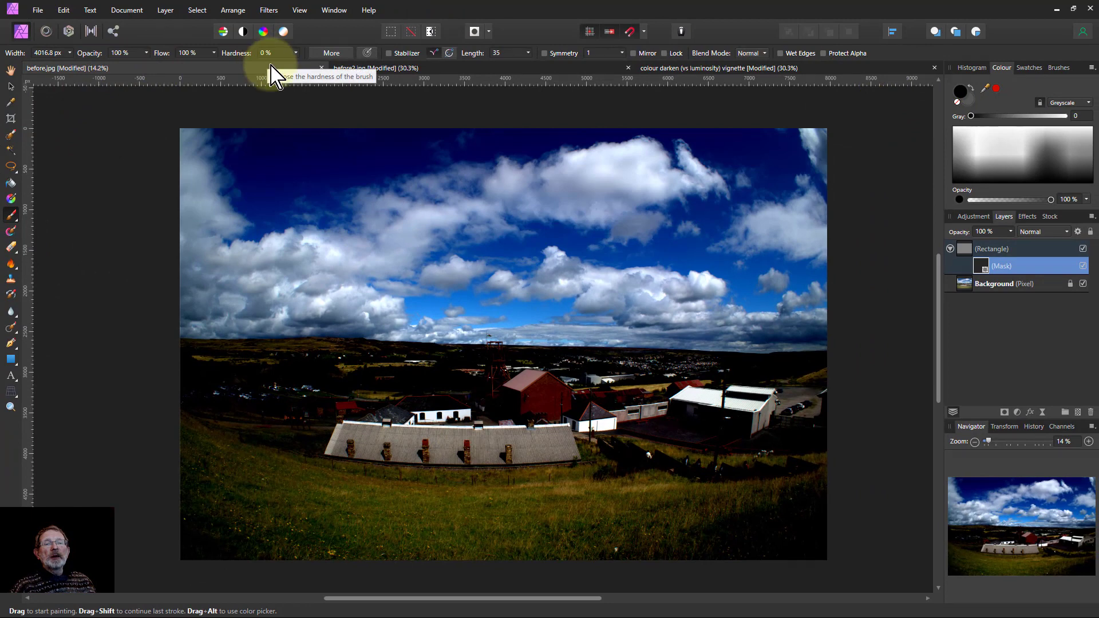
click(452, 216)
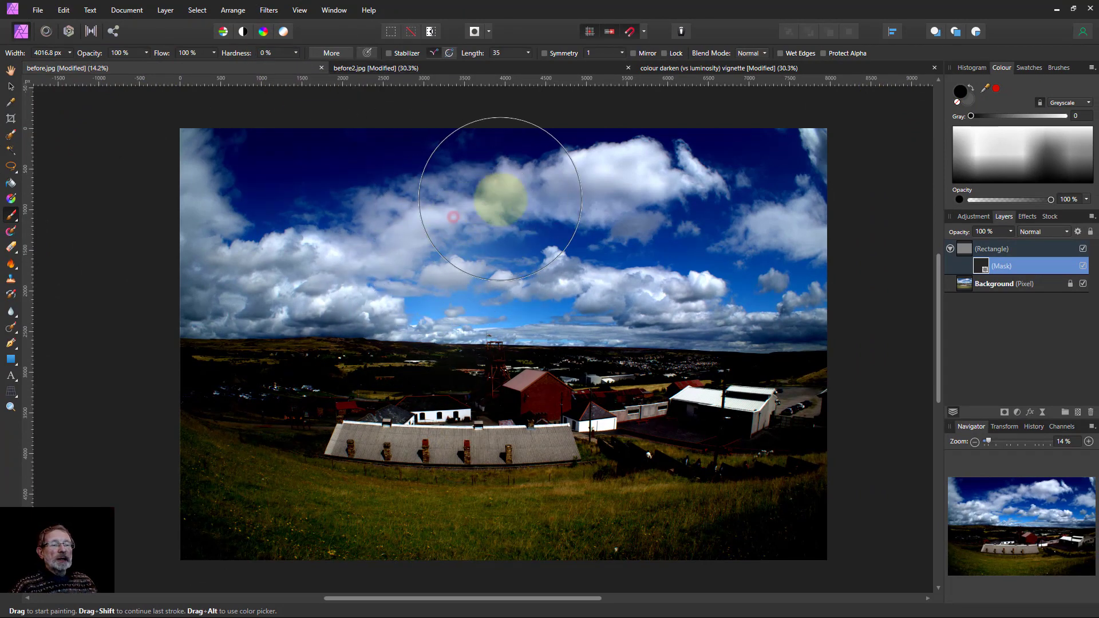
mouse_move(689, 261)
mouse_down()
mouse_move(665, 393)
mouse_move(497, 431)
mouse_move(404, 433)
mouse_move(434, 345)
mouse_move(590, 409)
mouse_move(514, 306)
mouse_up()
mouse_move(501, 205)
mouse_down()
mouse_move(368, 223)
mouse_move(280, 268)
mouse_move(243, 314)
mouse_move(247, 375)
mouse_move(277, 421)
mouse_move(348, 457)
mouse_move(449, 457)
mouse_move(368, 364)
mouse_move(485, 289)
mouse_move(386, 361)
mouse_move(330, 245)
mouse_move(409, 227)
mouse_move(573, 228)
mouse_move(643, 264)
mouse_move(757, 372)
mouse_move(722, 426)
mouse_move(401, 436)
mouse_move(342, 363)
mouse_move(361, 294)
mouse_move(383, 281)
mouse_move(207, 154)
mouse_move(132, 185)
mouse_move(134, 518)
mouse_move(167, 564)
mouse_up()
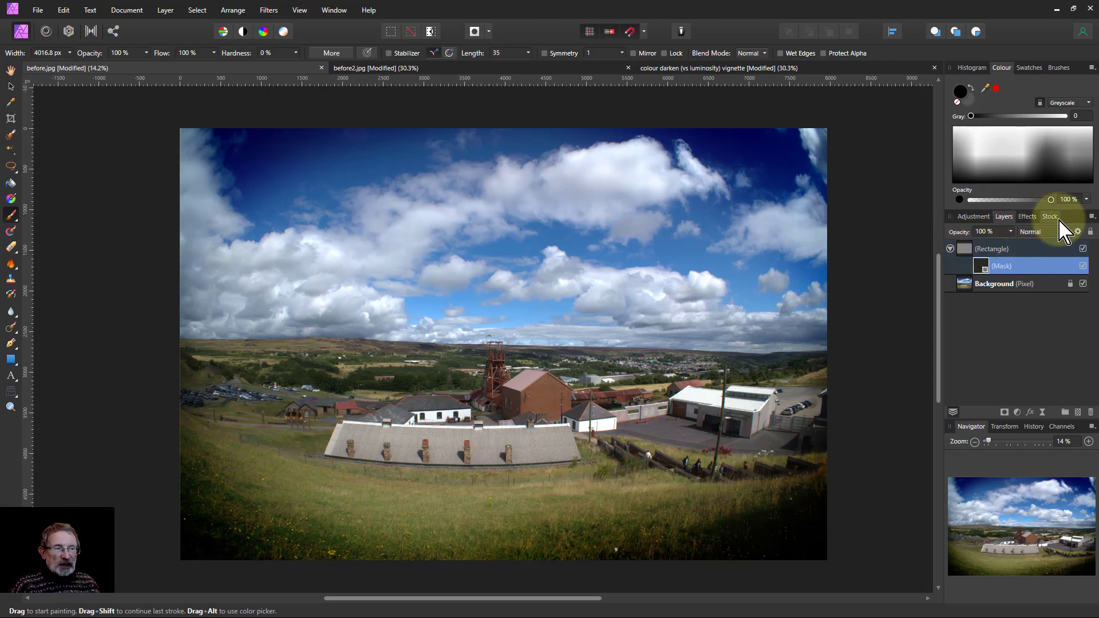
Step: Lower the Rectangle layer's opacity to 50% in the Layers panel
click(1010, 231)
mouse_move(1008, 252)
mouse_down()
mouse_move(985, 263)
mouse_move(961, 254)
mouse_move(976, 265)
mouse_up()
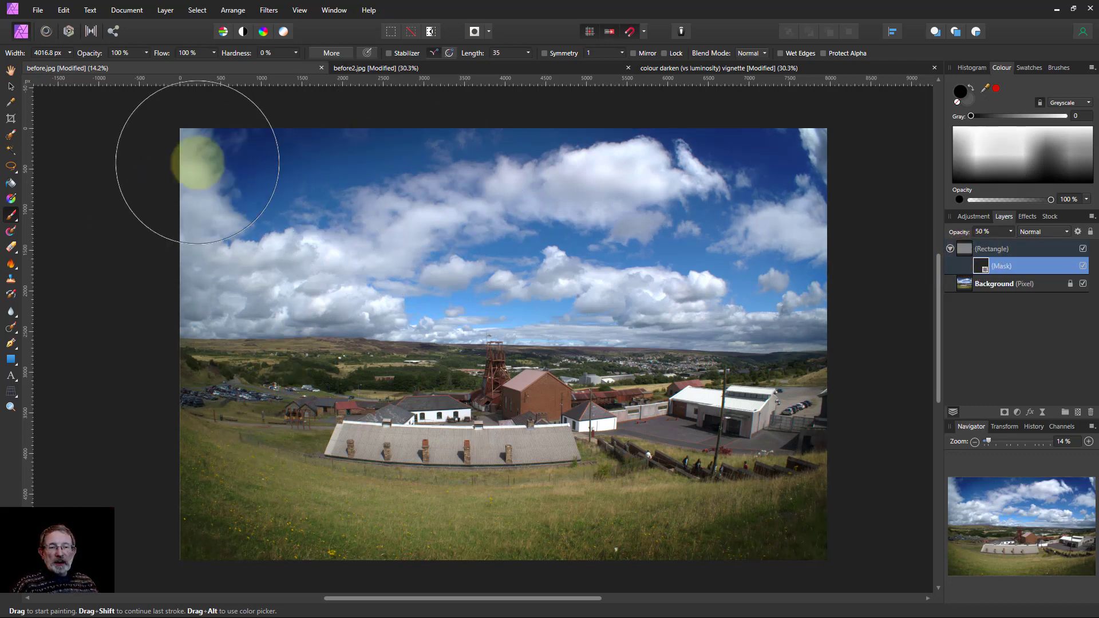